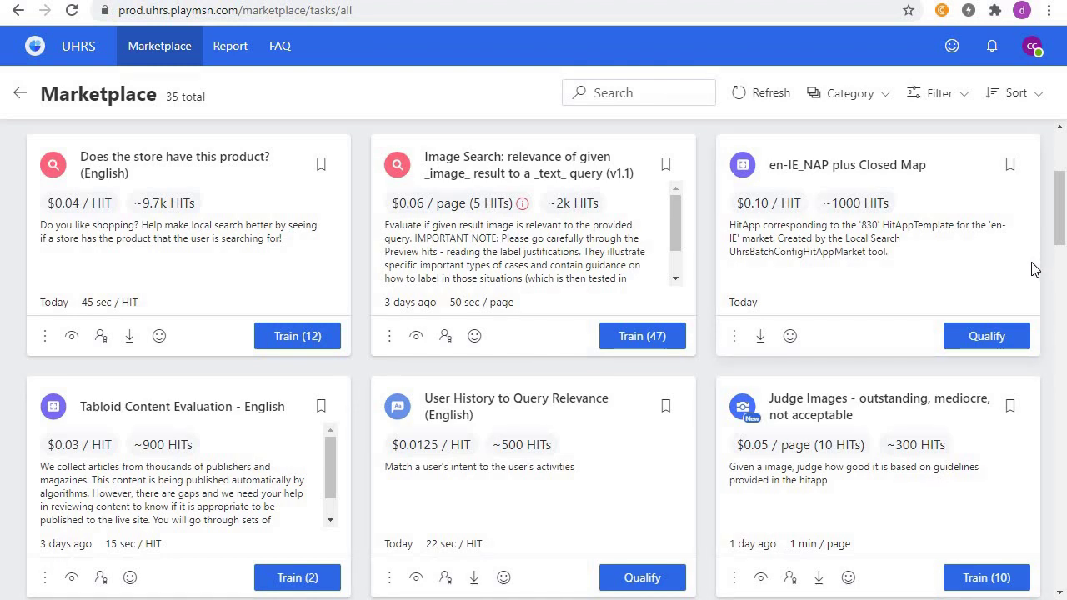
- Browse the HIT apps available in the marketplace, comparing their pay rates and HIT counts
mouse_move(1061, 210)
left_mouse_down()
mouse_move(1061, 193)
mouse_move(1061, 205)
left_mouse_up()
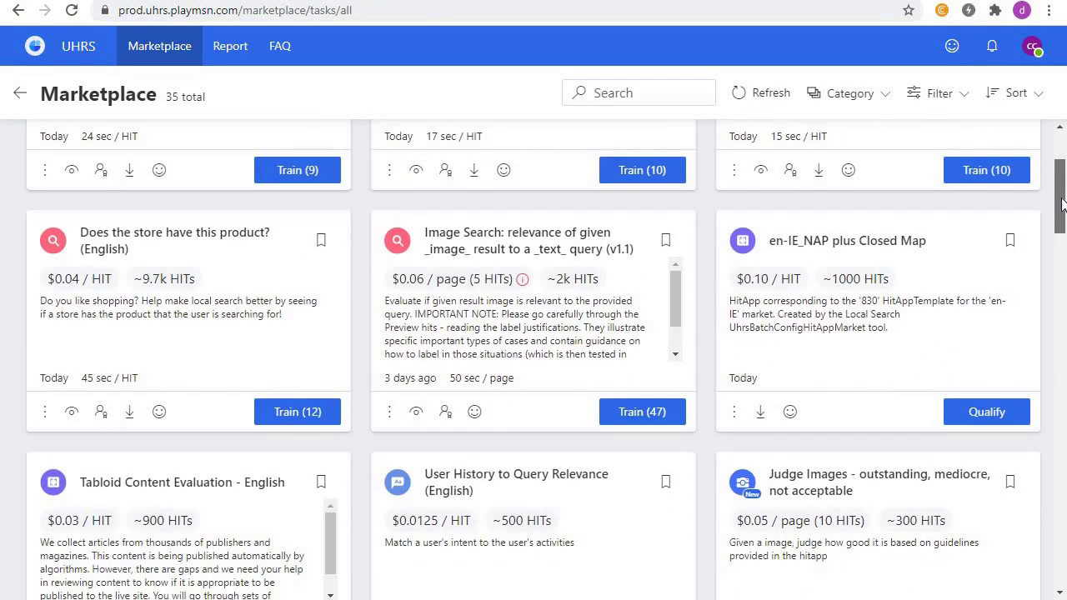
scroll(1061, 206, "up", 1)
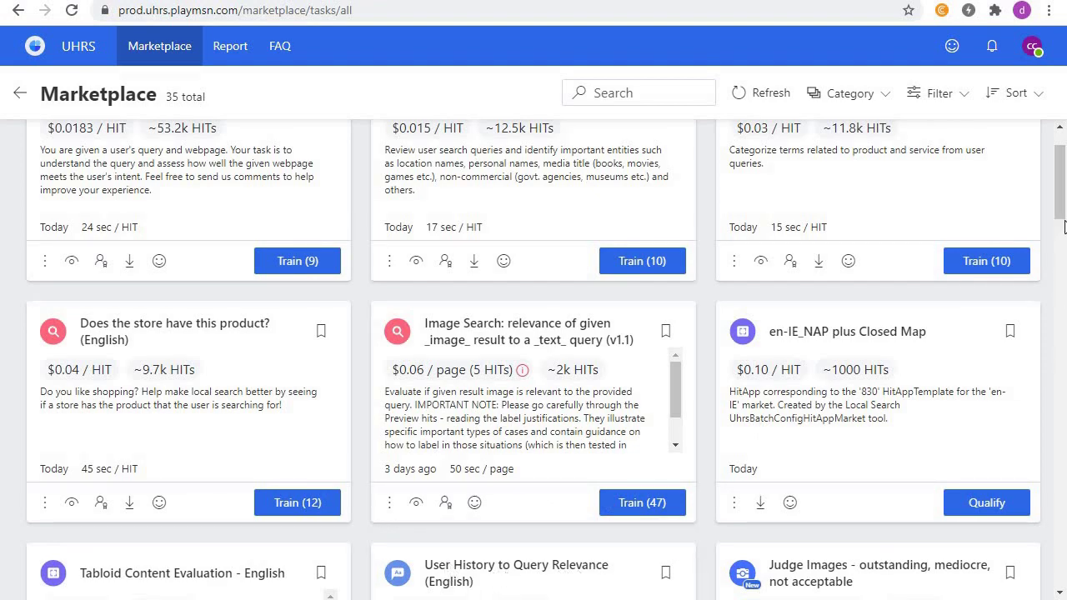
scroll(1064, 252, "down", 1)
scroll(1064, 252, "down", 2)
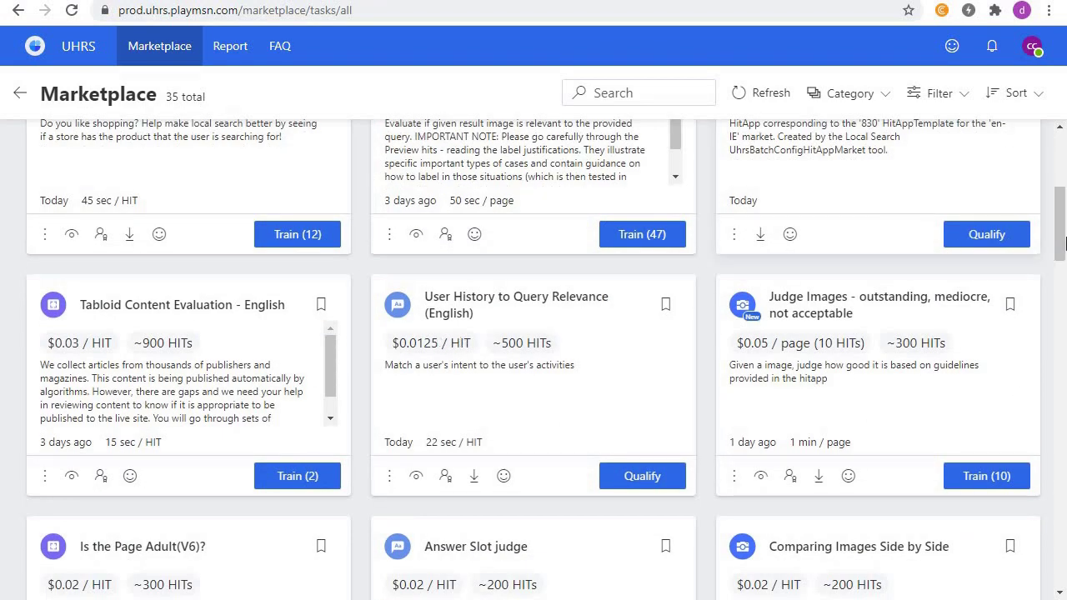
left_click_drag(1063, 244, 1064, 194)
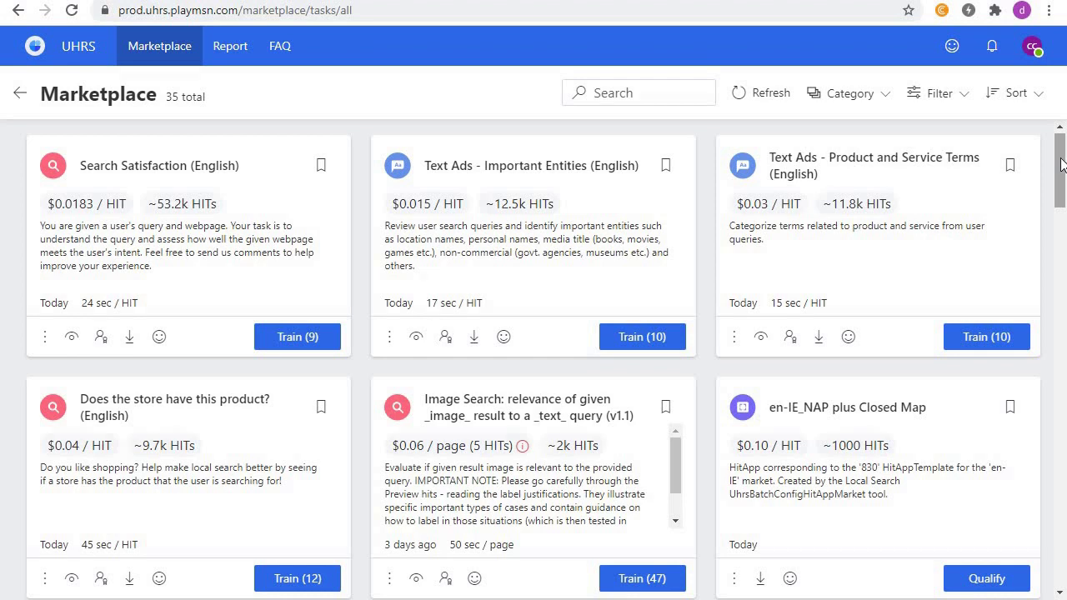
left_click_drag(1061, 165, 1061, 175)
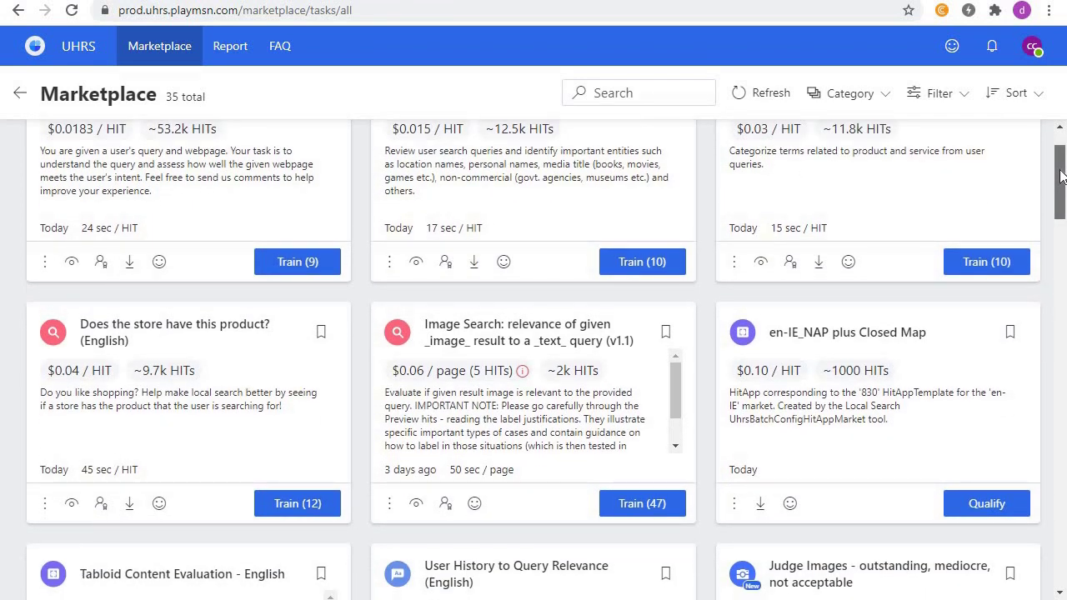
left_click_drag(1061, 175, 1061, 176)
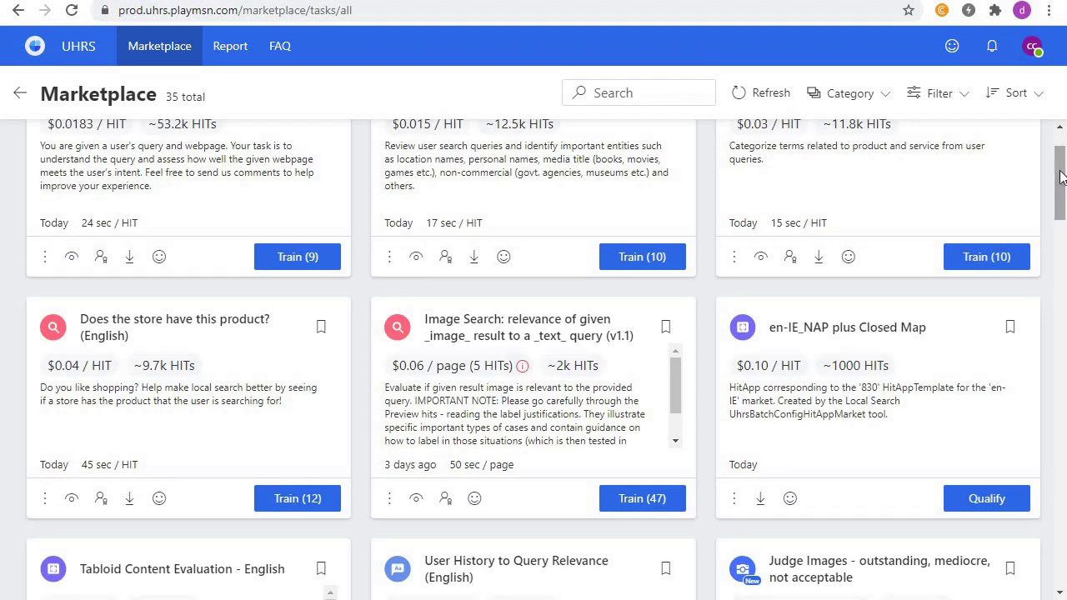
left_click_drag(1062, 176, 1061, 178)
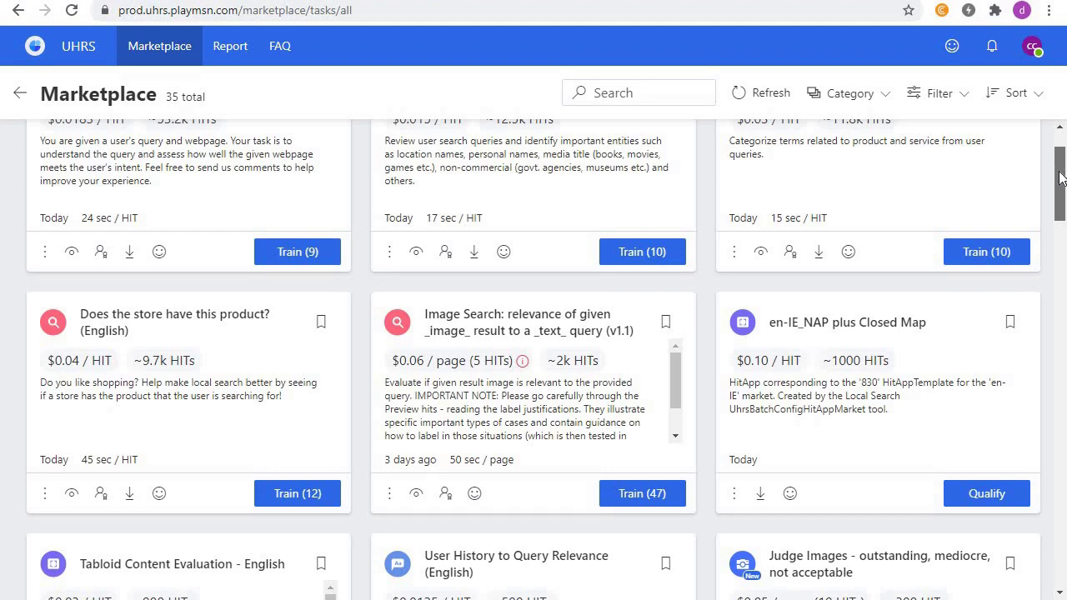
- Start the qualification test for the User History to Query Relevance (English) HIT app
scroll(767, 229, "down", 4)
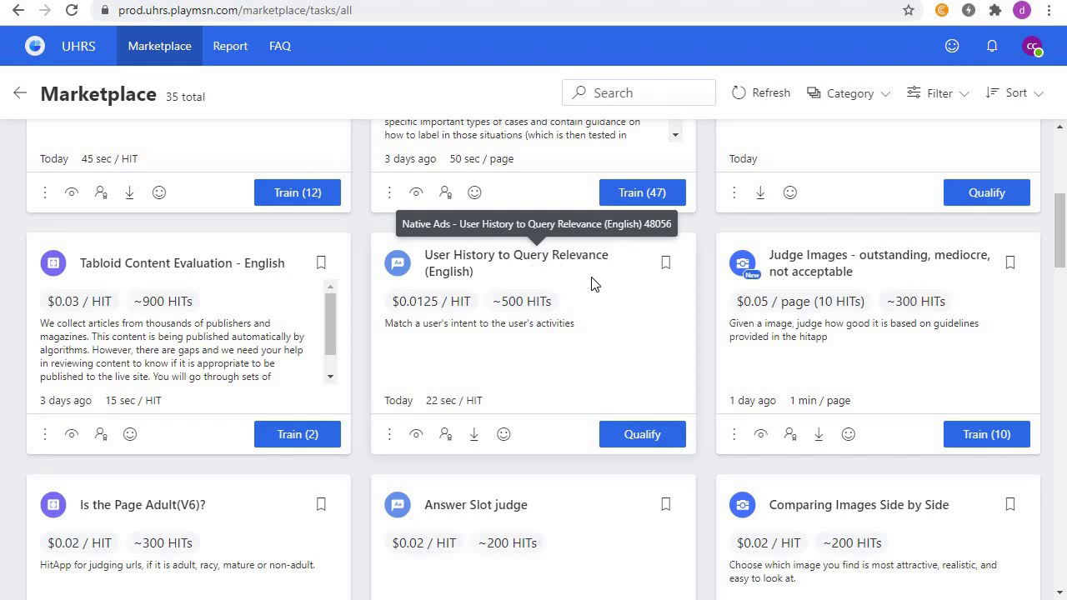
left_click(667, 435)
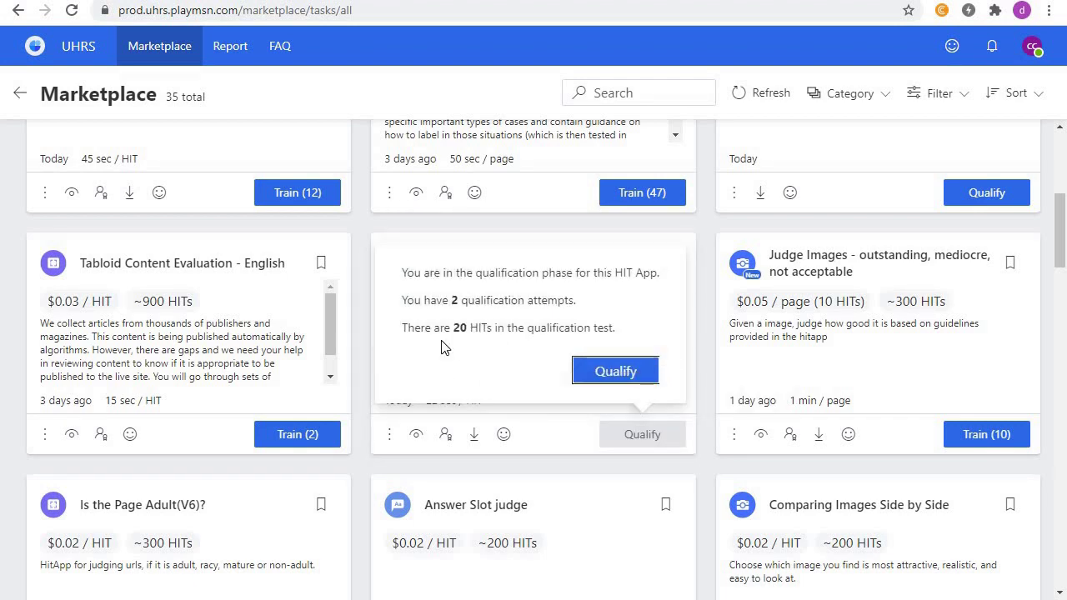
left_click(614, 371)
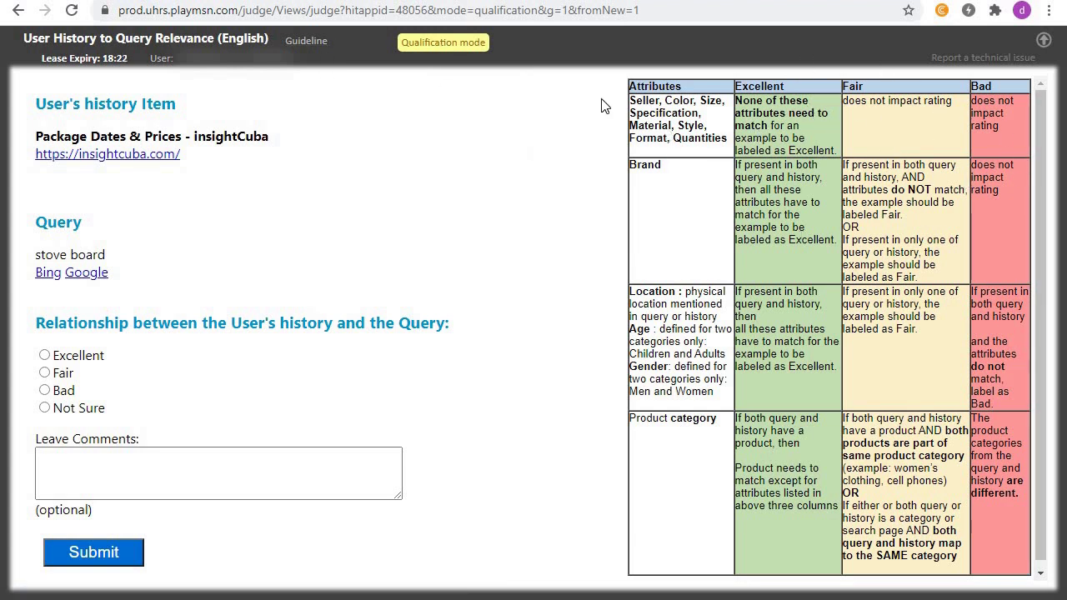
- Check the Google results for "stove board" and the insightCuba history page, and submit their relationship as Bad
left_click_drag(602, 123, 715, 127)
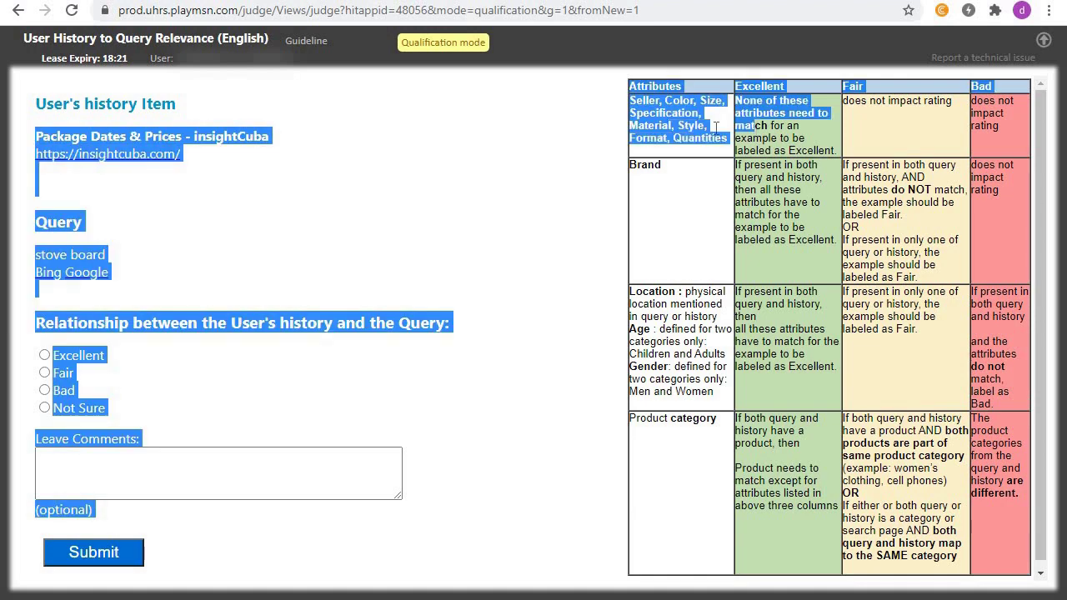
left_click(573, 151)
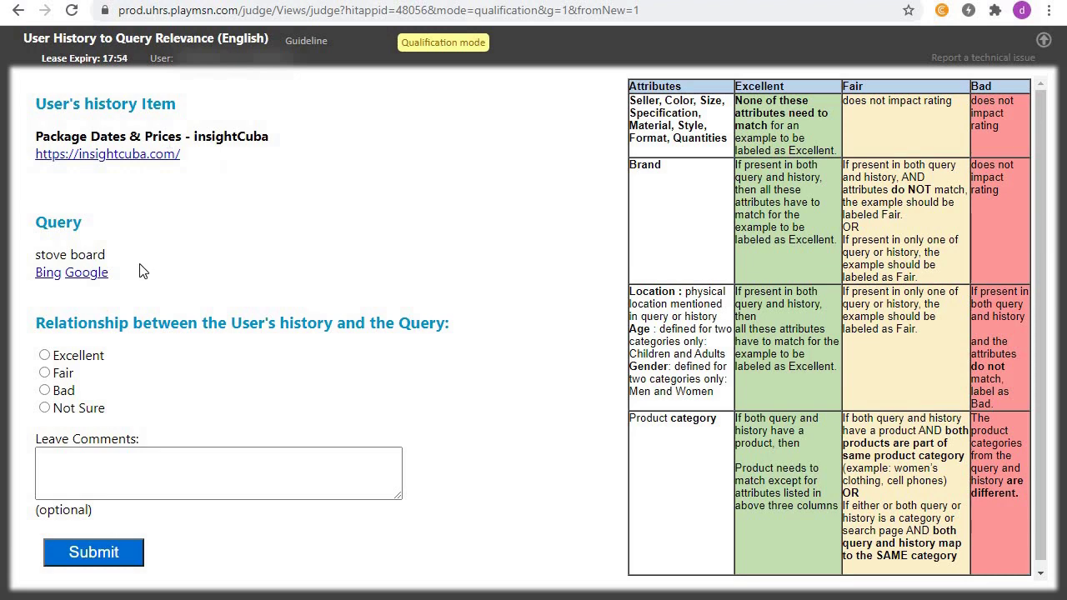
left_click(99, 281)
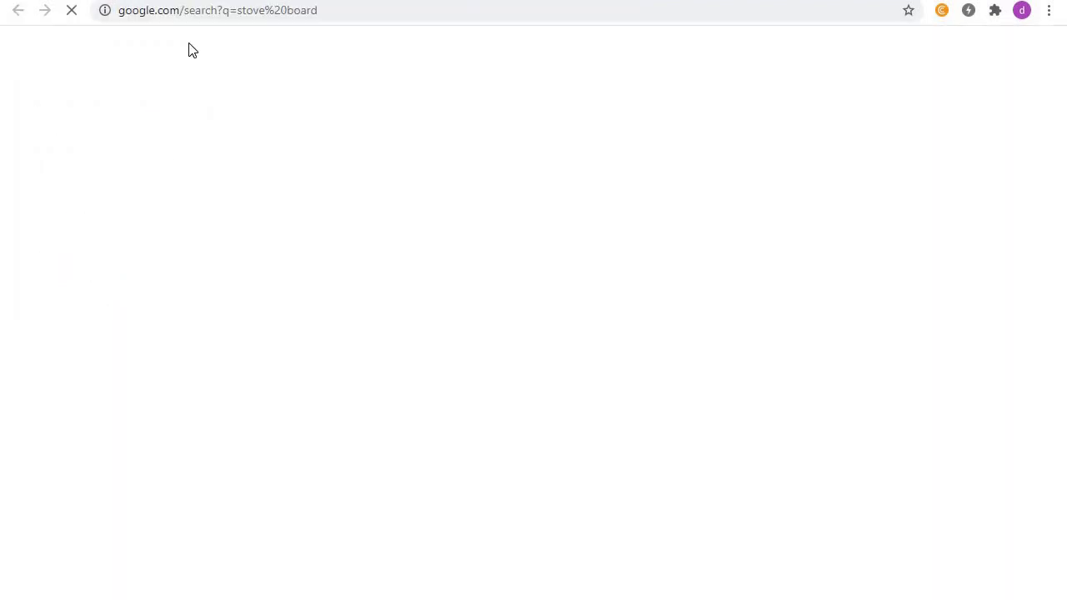
key("ctrl+w")
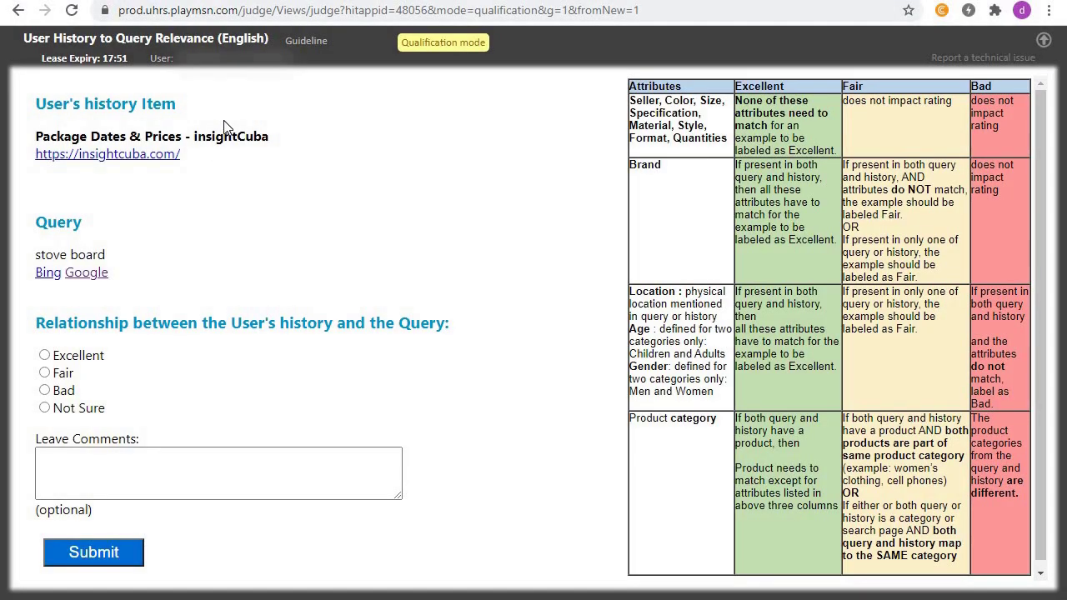
left_click(133, 155)
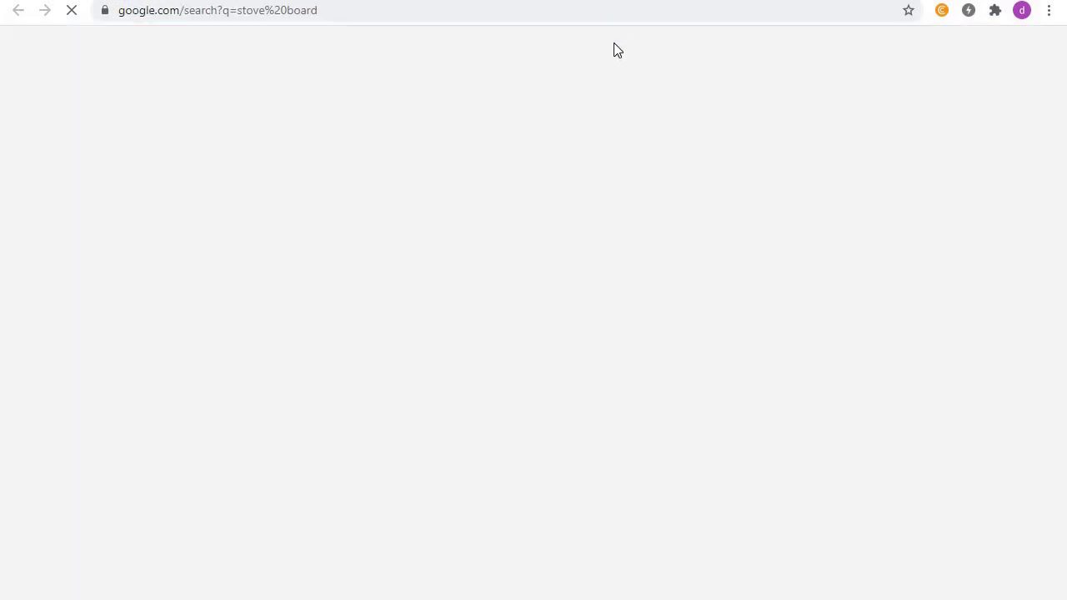
key("ctrl+w")
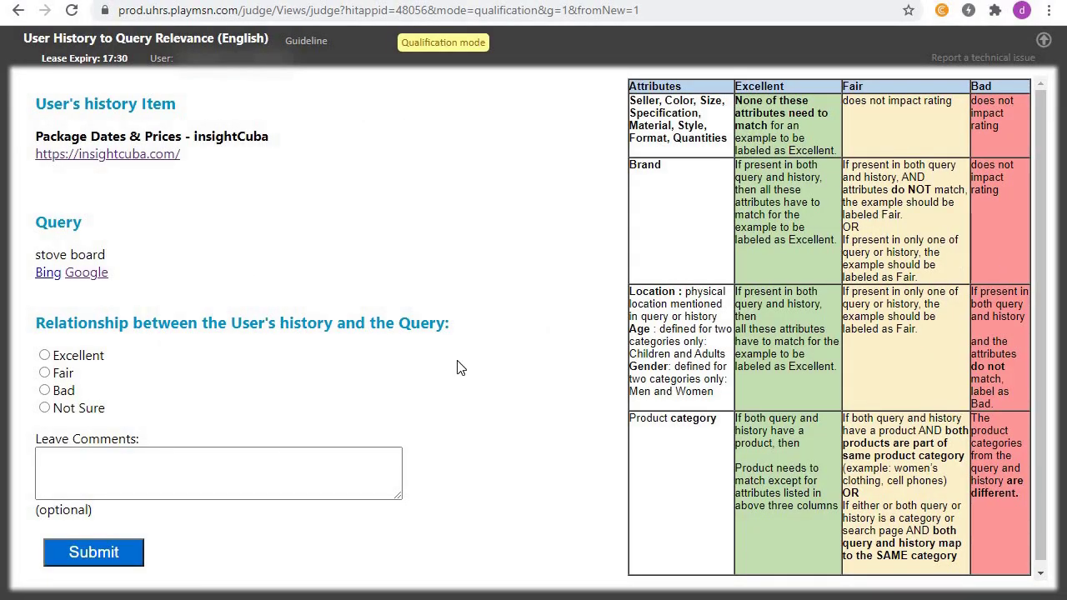
left_click(120, 557)
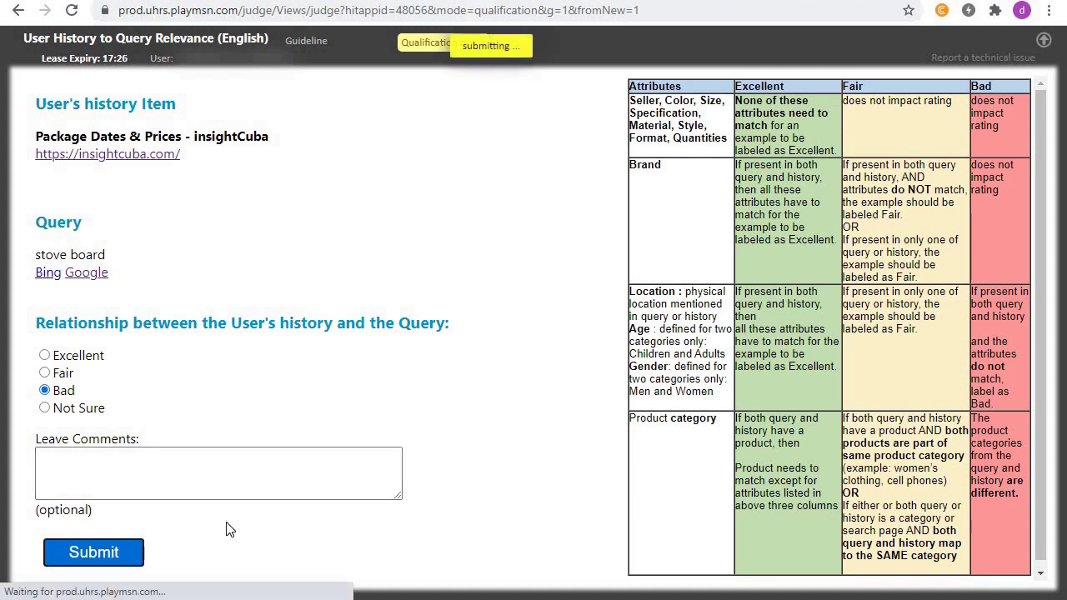
left_click(587, 531)
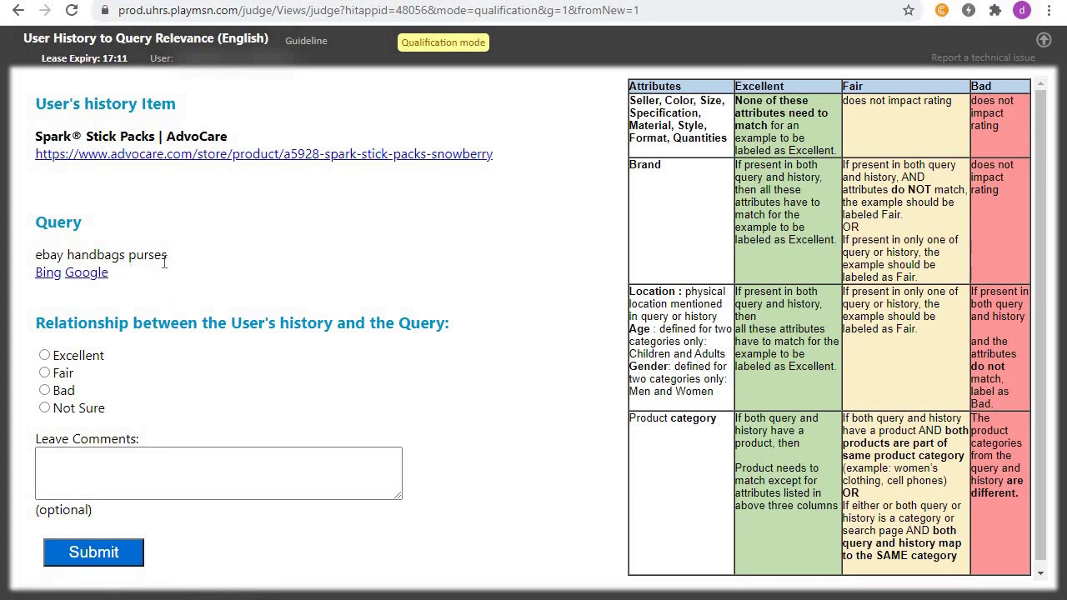
- Check the AdvoCare Spark Stick Packs history page against the query "ebay handbags purses" and submit their relationship as Bad
left_click(209, 161)
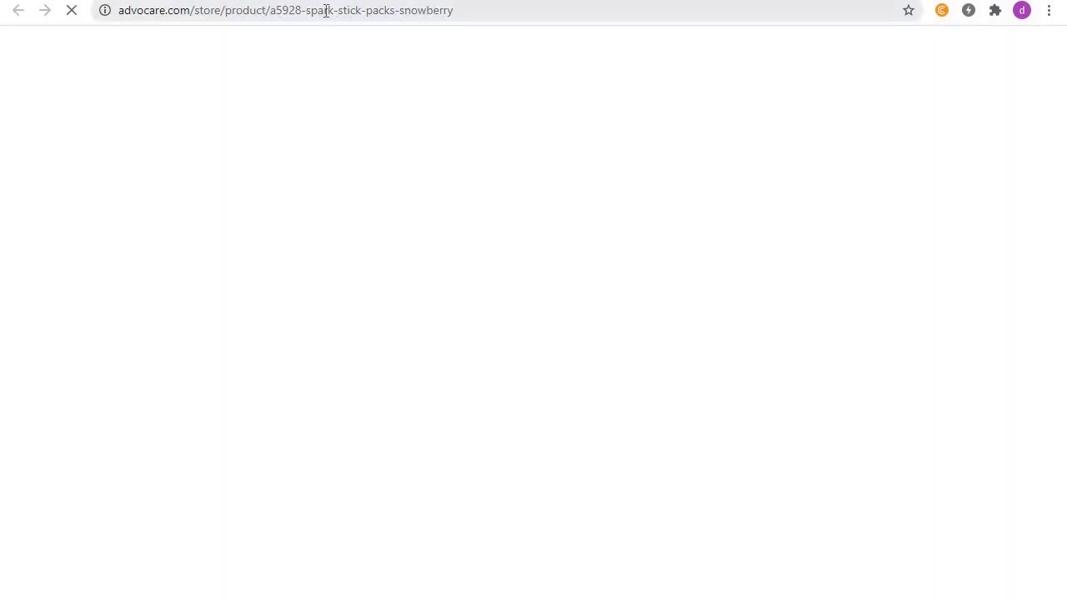
key("ctrl+w")
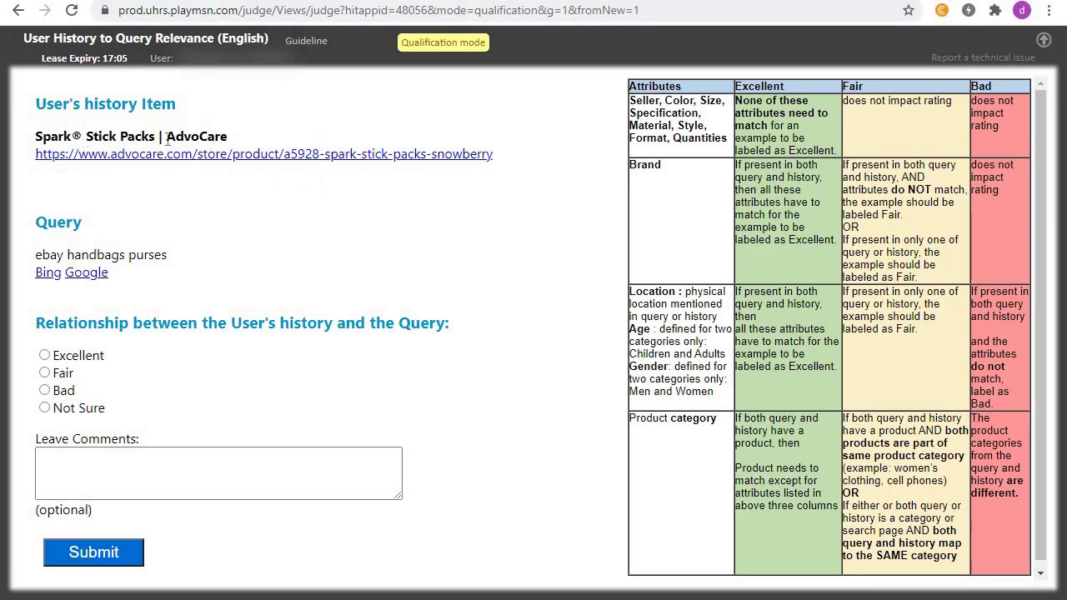
left_click_drag(228, 136, 199, 136)
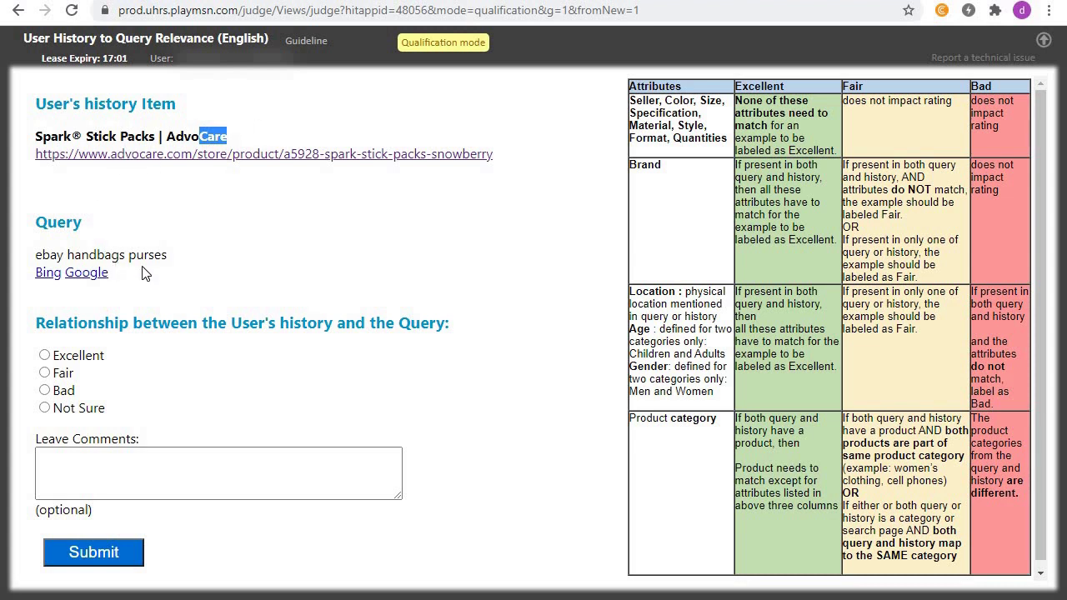
left_click(220, 257)
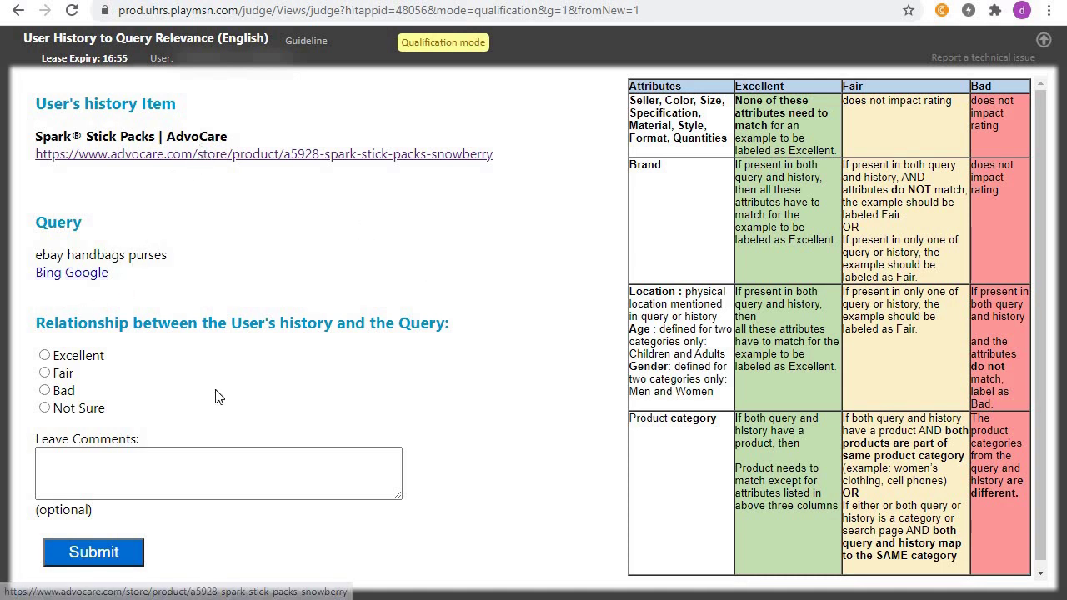
scroll(1040, 275, "down", 1)
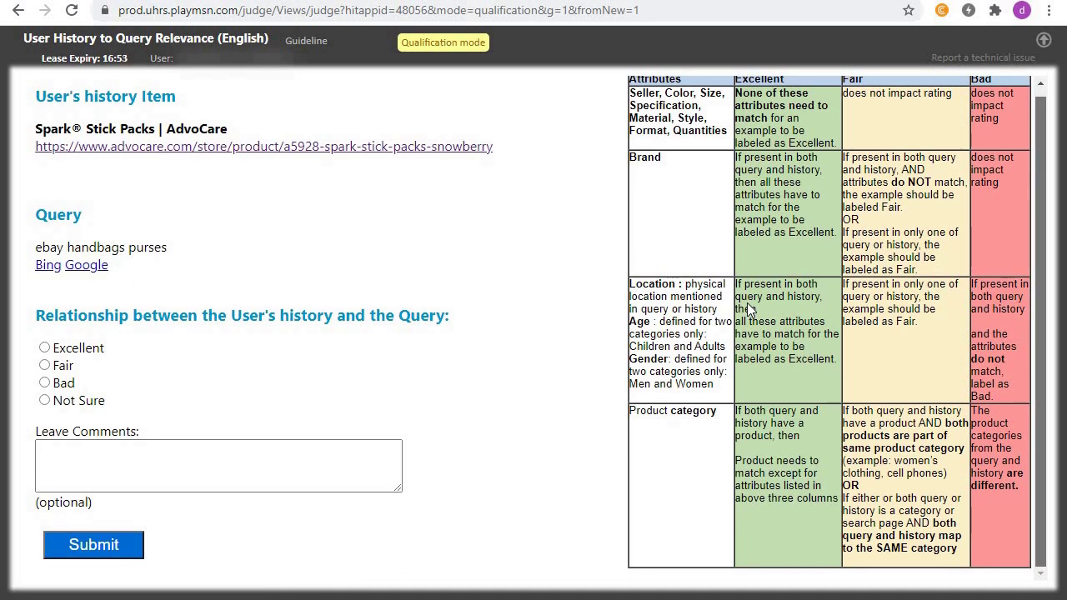
left_click(53, 385)
left_click(125, 545)
left_click(587, 530)
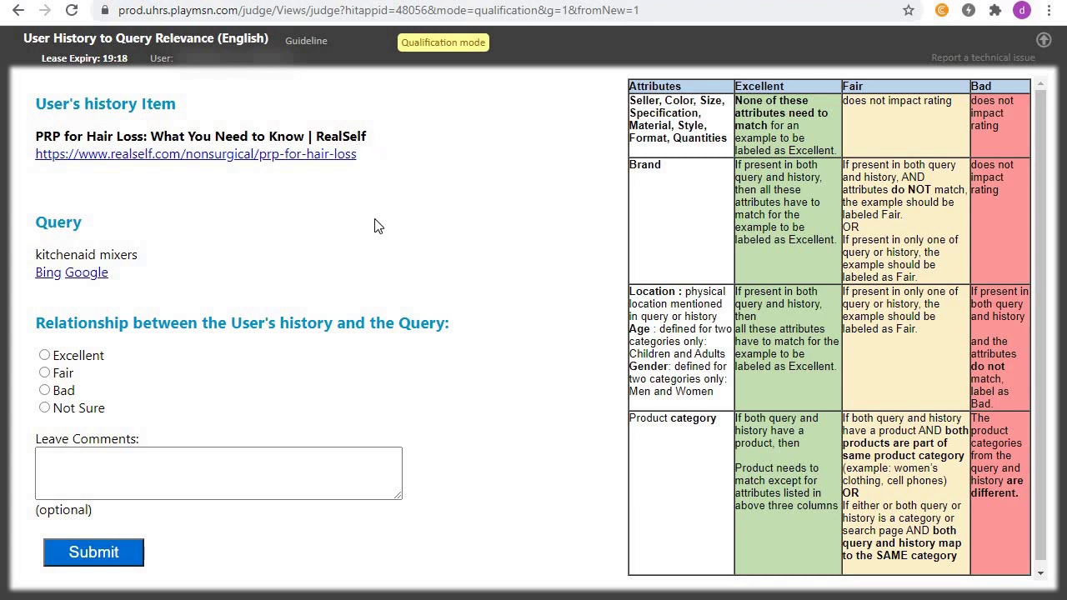
- Look up "kitchenaid mixers" on Google and submit its relationship to the RealSelf PRP for Hair Loss history item as Bad
left_click(88, 274)
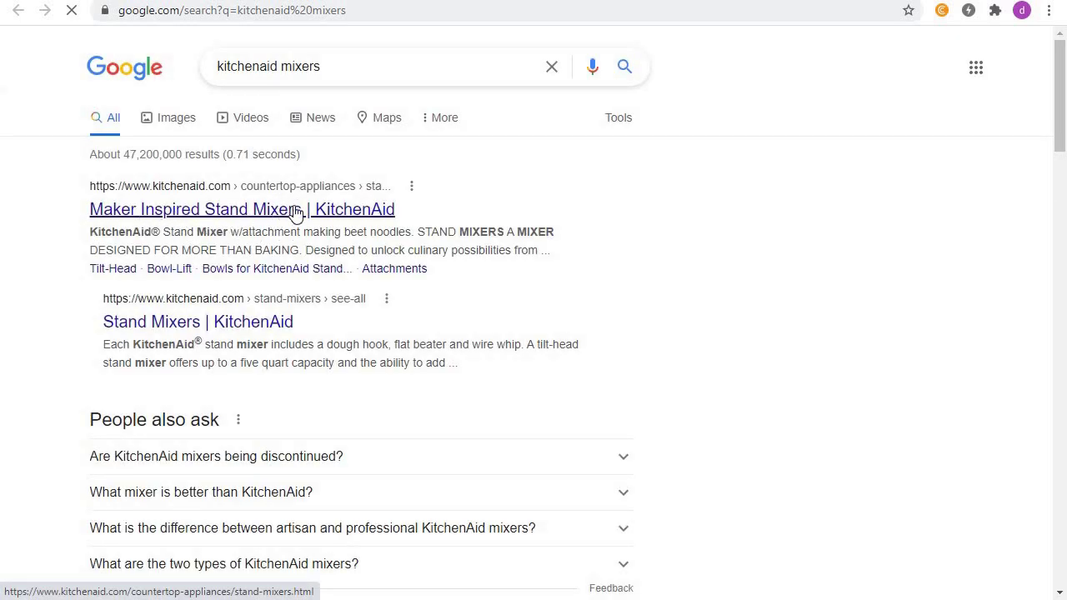
key("alt+Left")
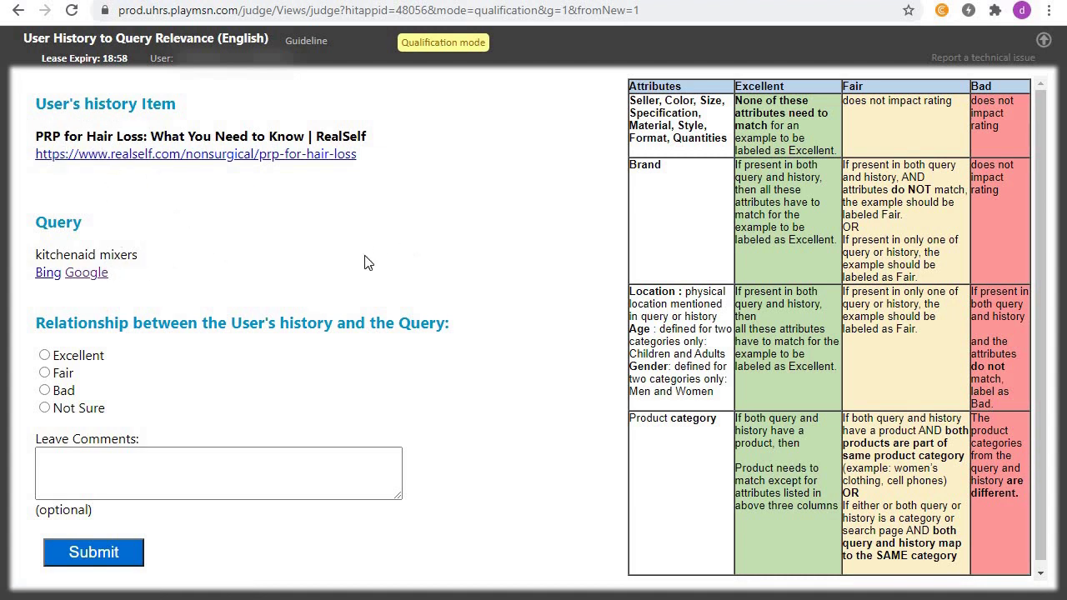
scroll(1048, 195, "down", 1)
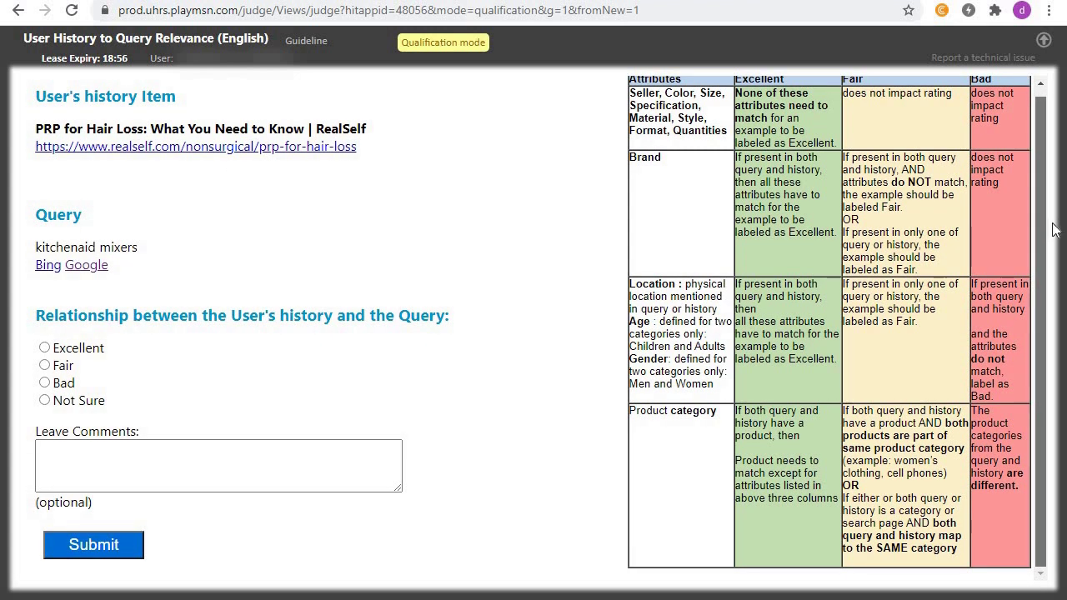
left_click(44, 384)
left_click(114, 546)
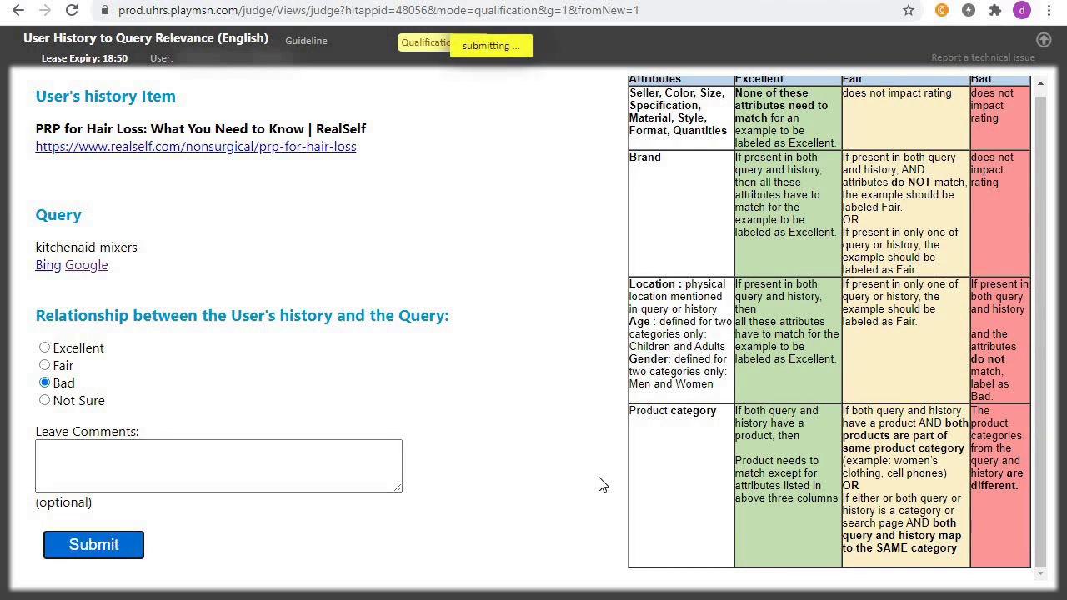
left_click(587, 532)
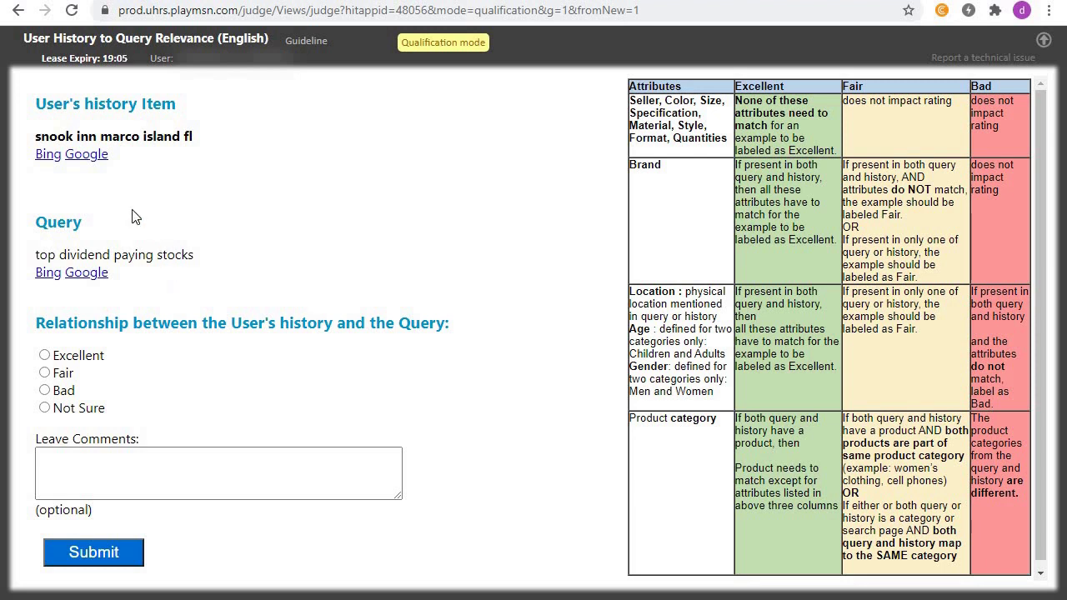
- Look up "snook inn marco island fl" and "top dividend paying stocks" on Google and submit their relationship as Bad
left_click(94, 155)
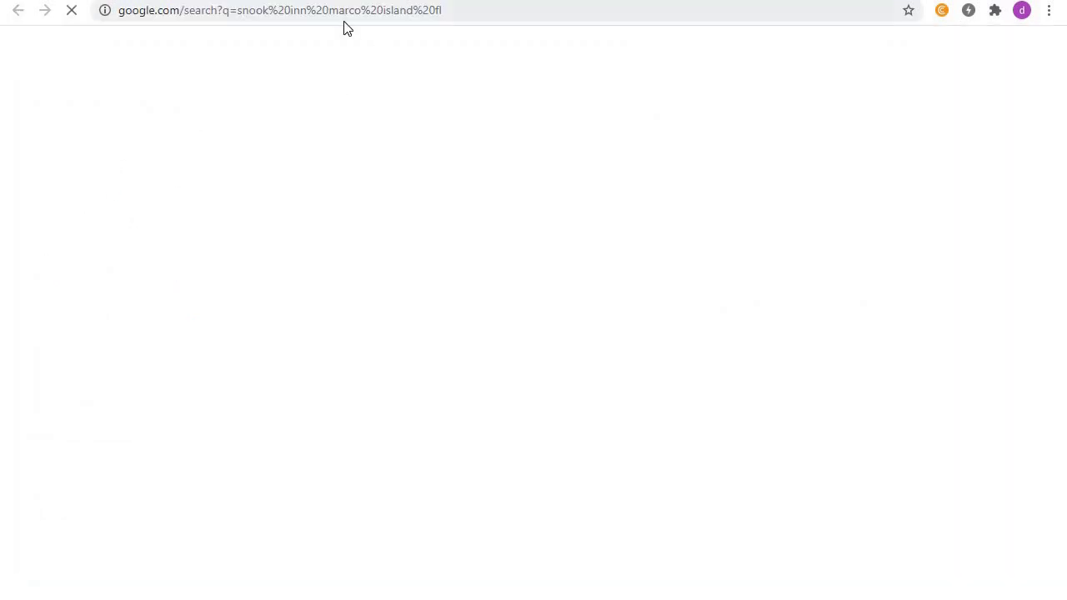
key("ctrl+w")
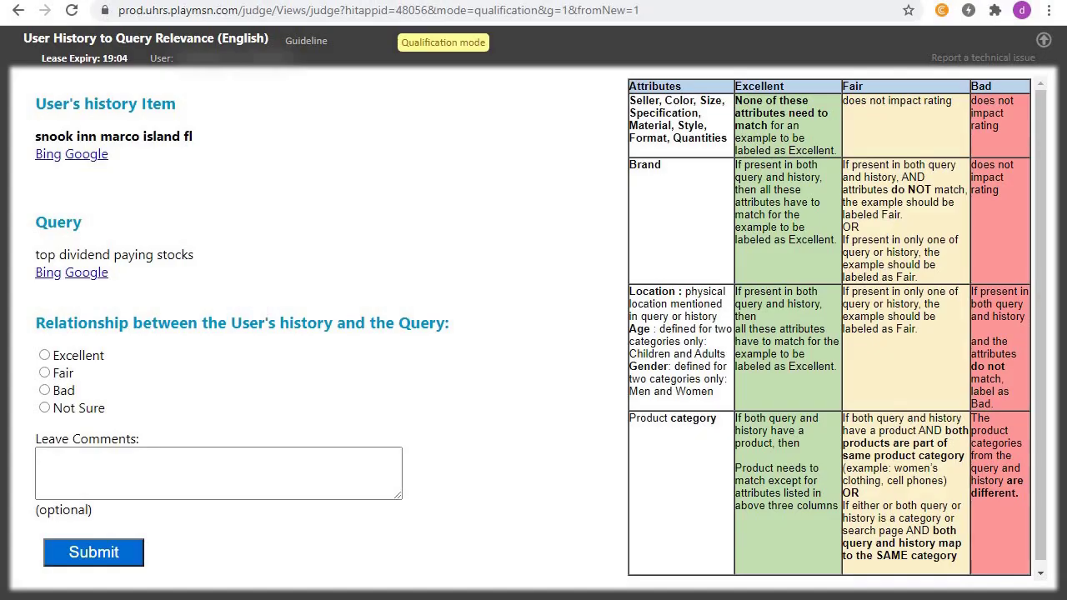
left_click(94, 274)
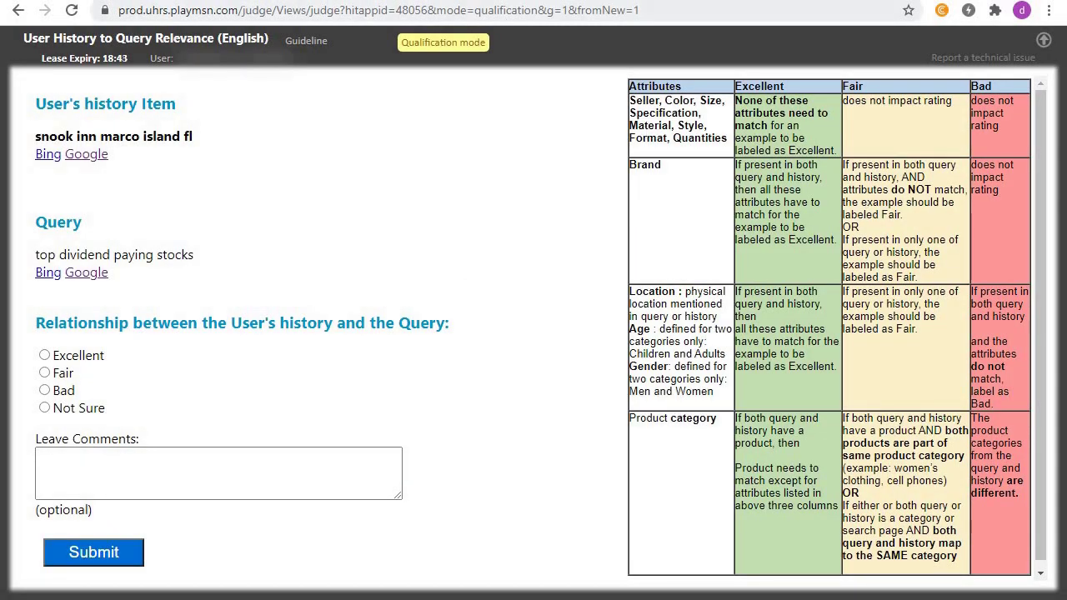
scroll(1051, 236, "down", 1)
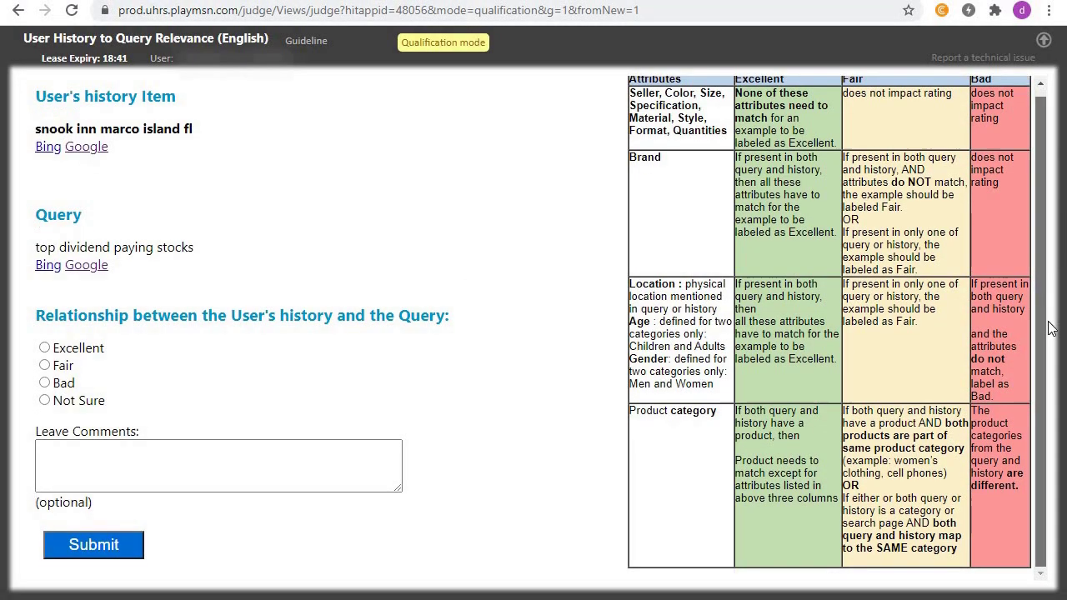
left_click(44, 384)
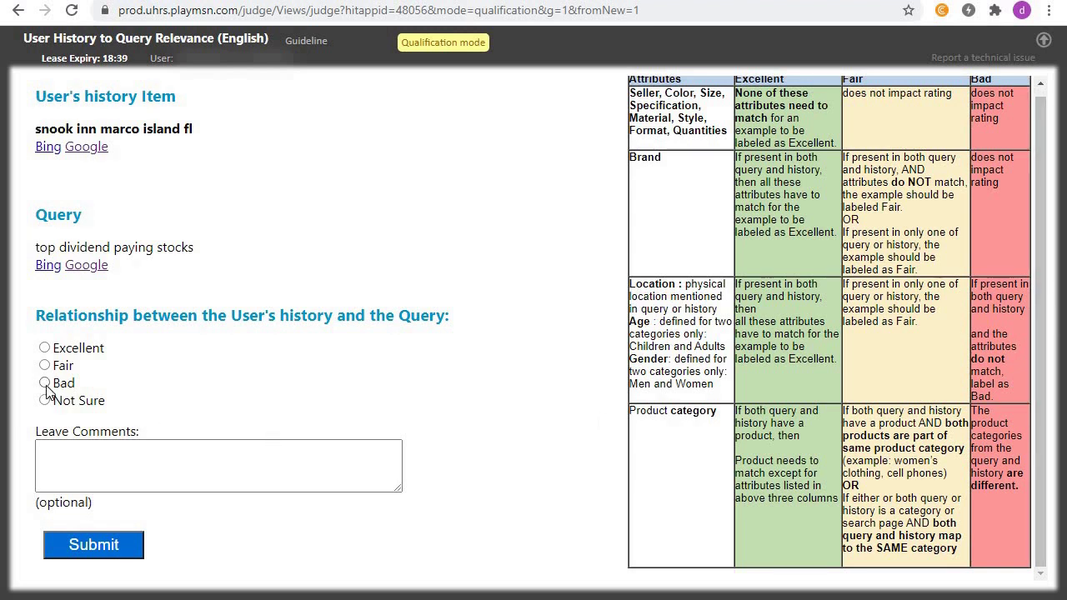
left_click(85, 546)
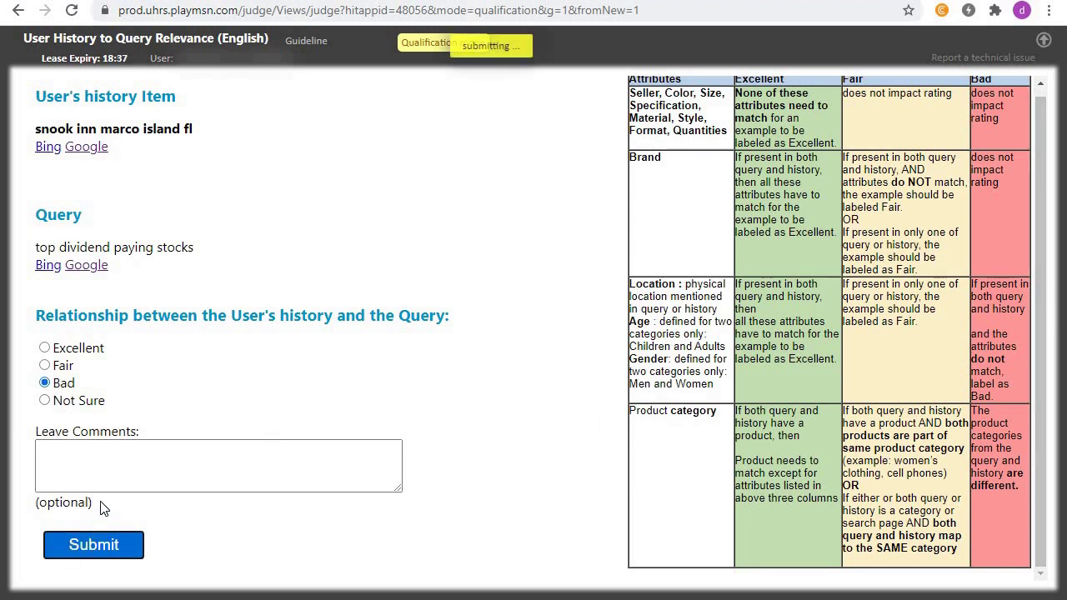
- Submit the relationship between the Walmart PlayStation 5 Console history item and the query "golf shirts clearance" as Bad
left_click(587, 532)
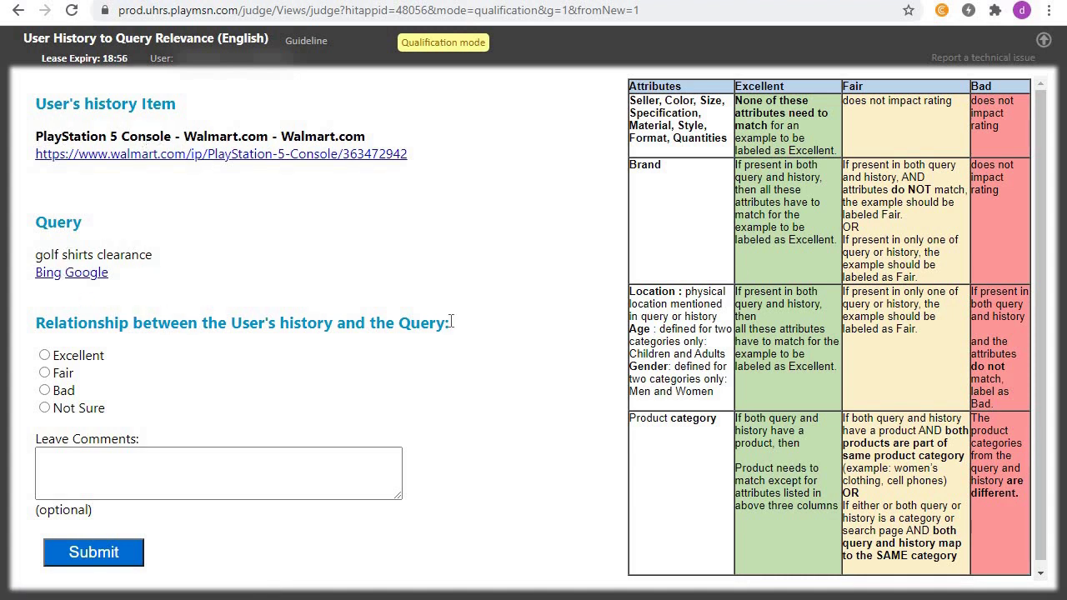
scroll(1051, 307, "down", 1)
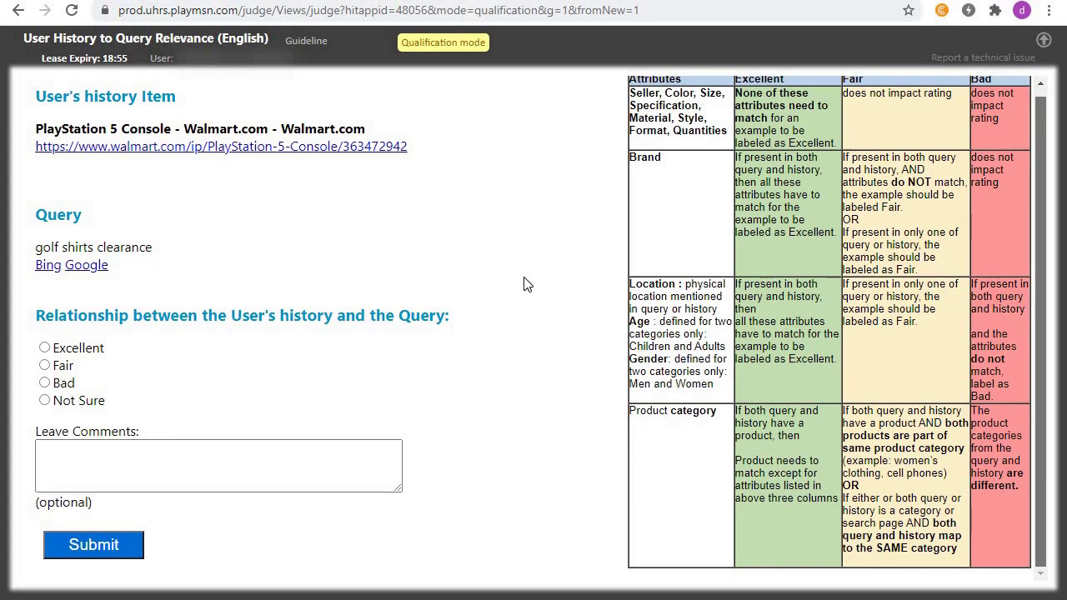
left_click(45, 383)
left_click(89, 547)
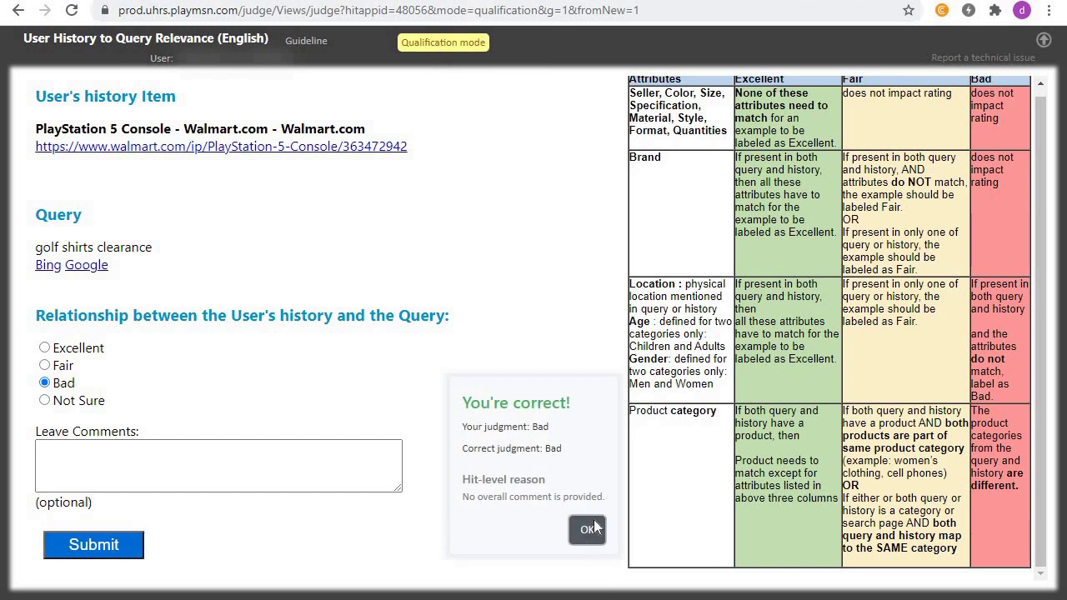
left_click(592, 528)
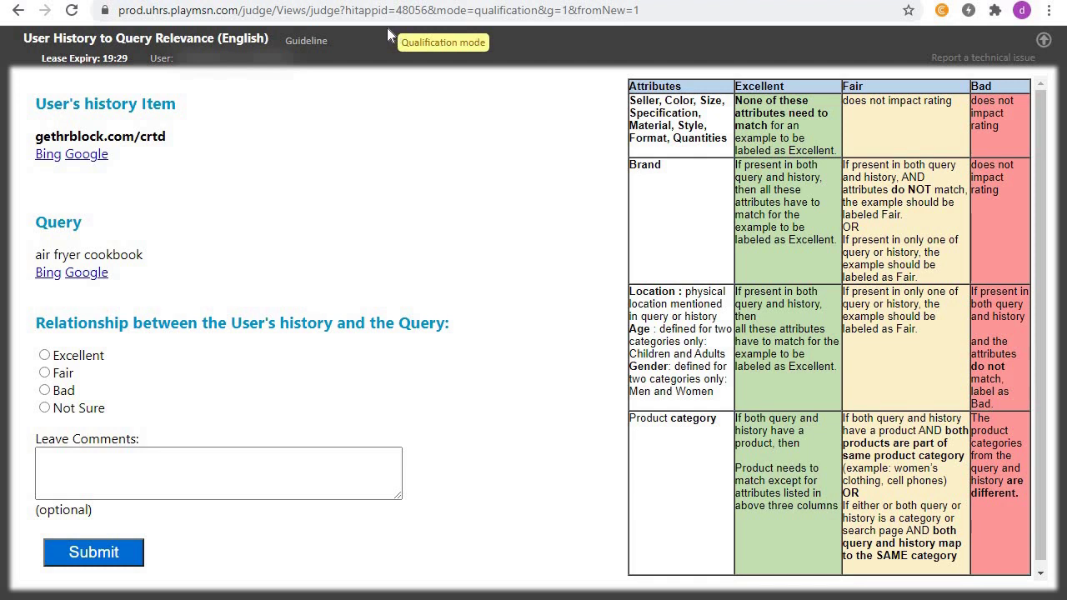
- Look up "gethrblock.com/crtd" and "air fryer cookbook" on Google and submit their relationship as Bad
left_click(89, 158)
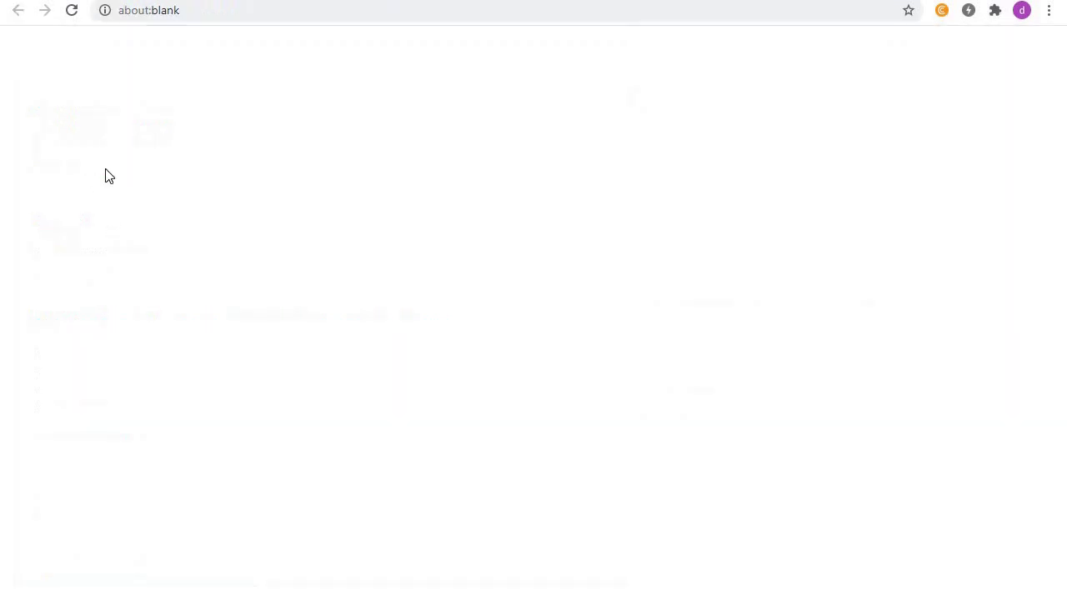
key("ctrl+w")
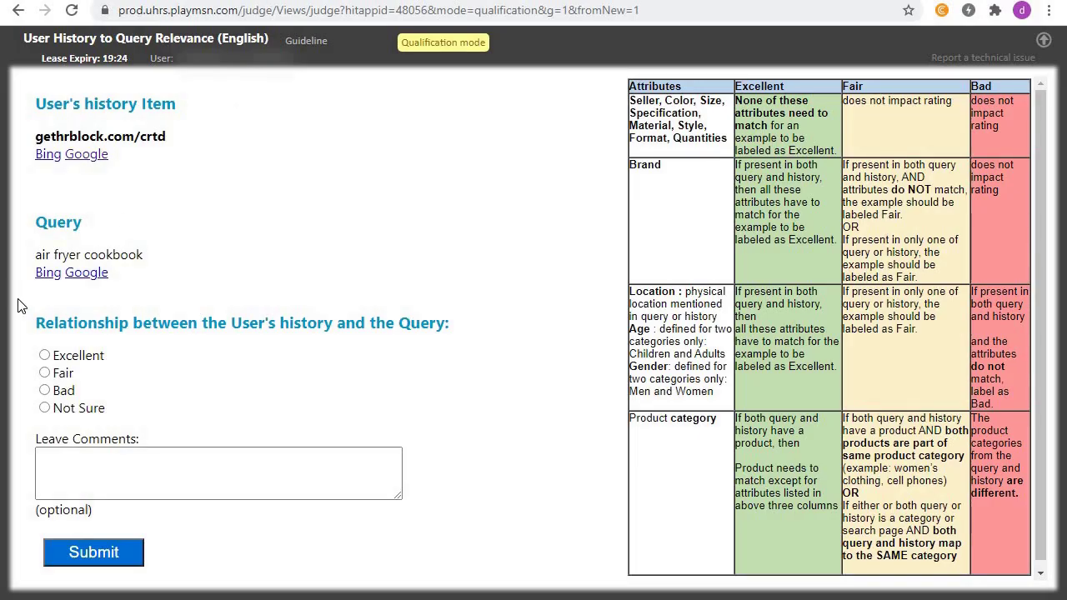
left_click(86, 275)
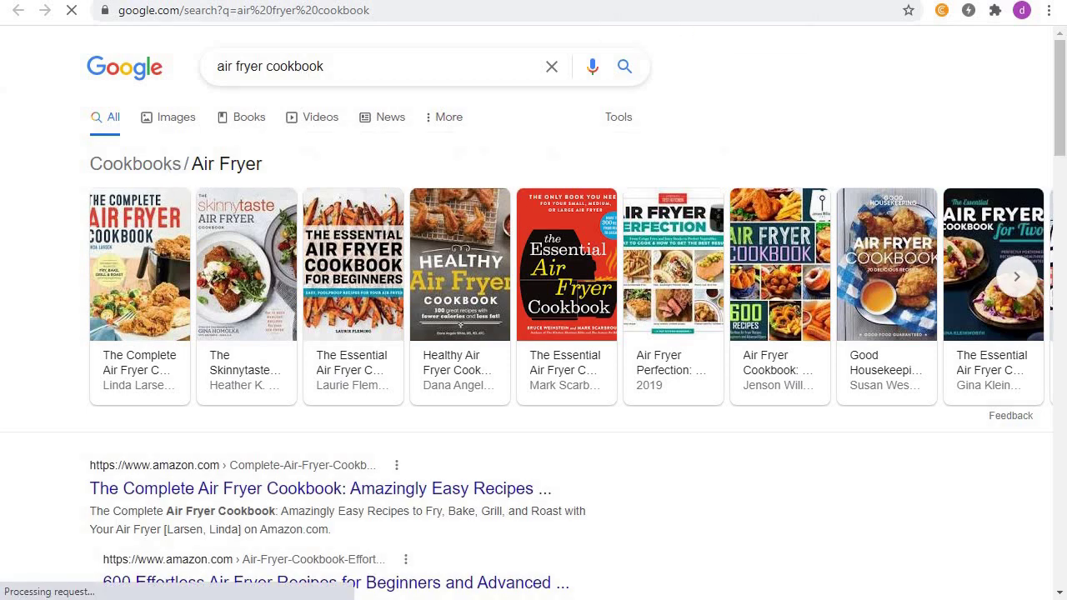
key("ctrl+w")
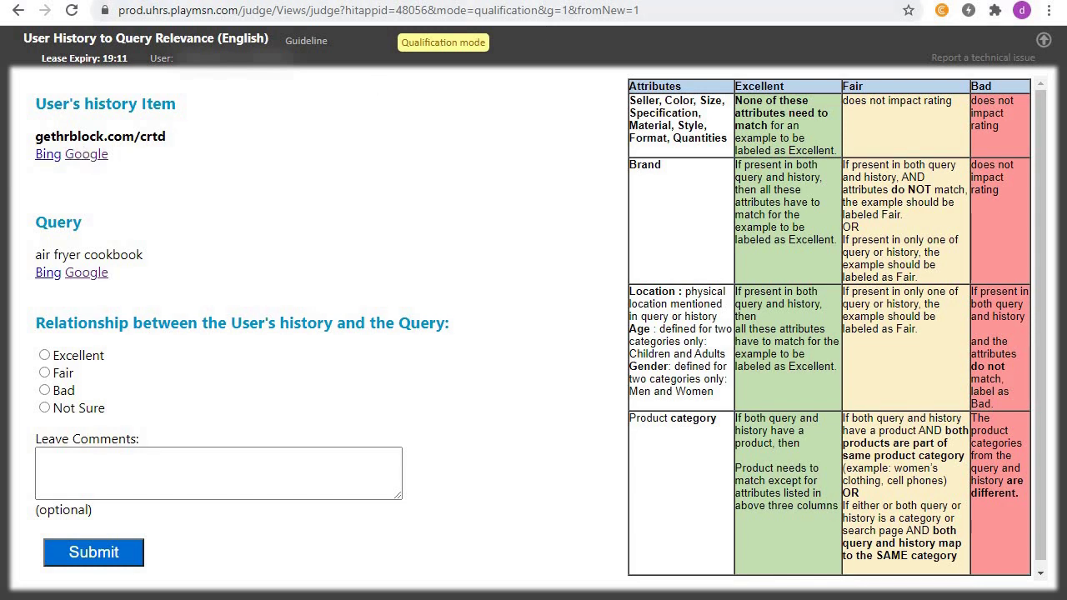
left_click(709, 0)
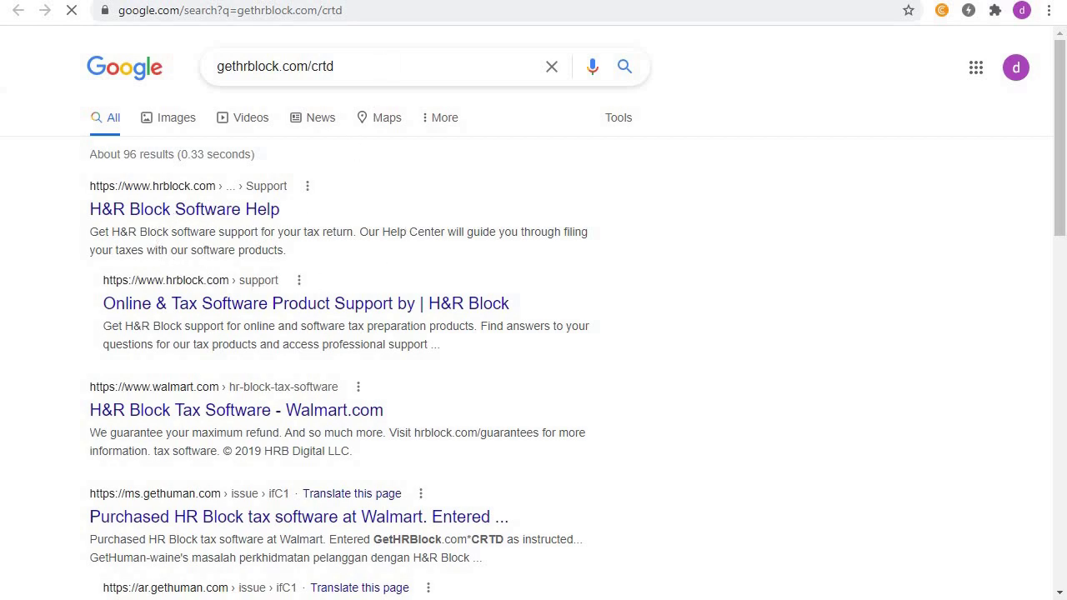
key("ctrl+w")
left_click(46, 391)
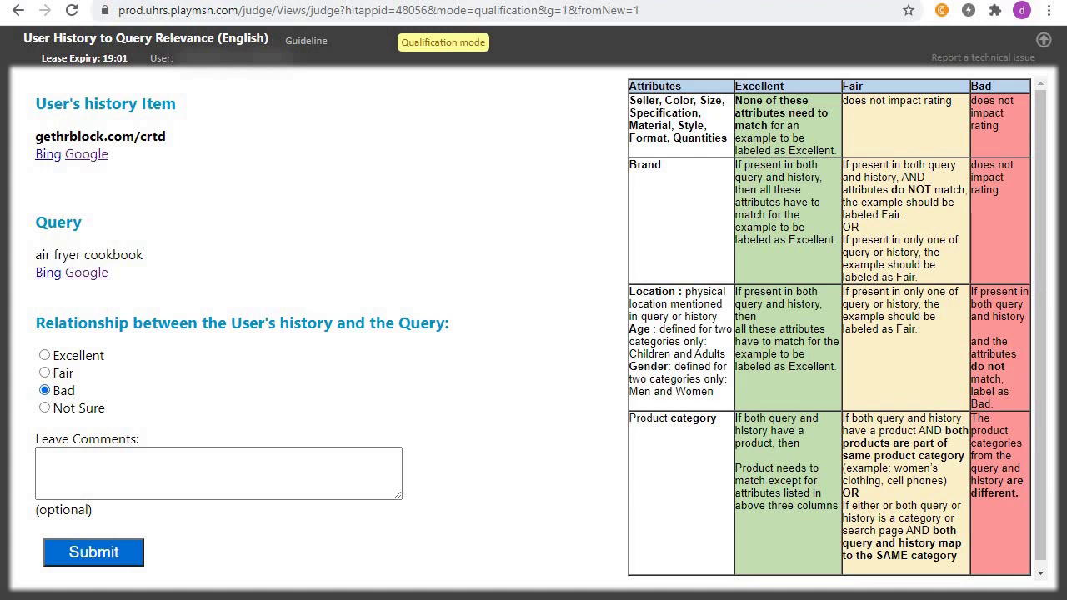
left_click(129, 565)
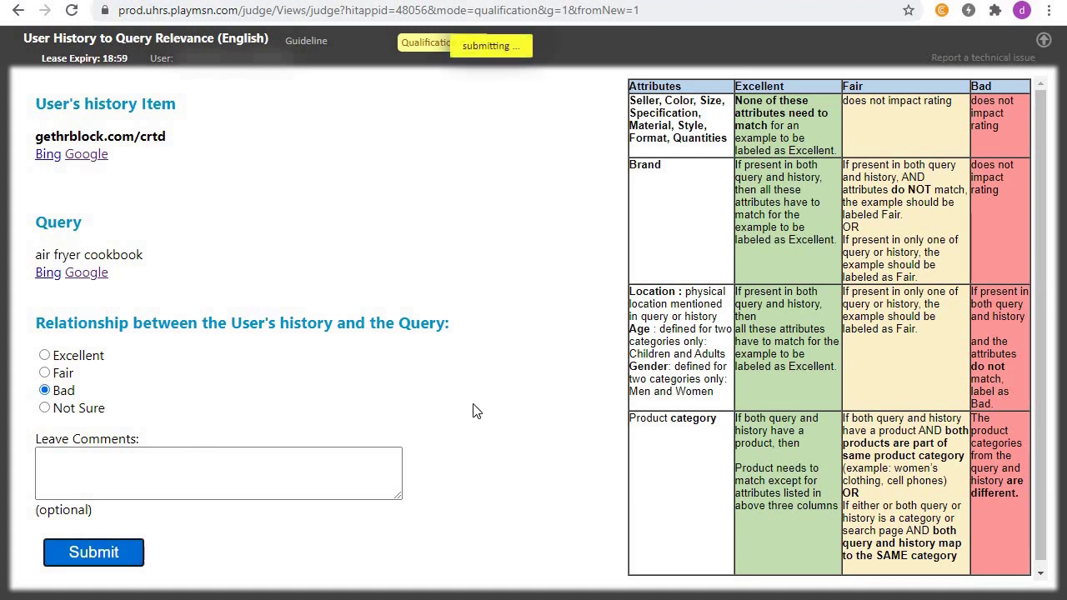
left_click(588, 530)
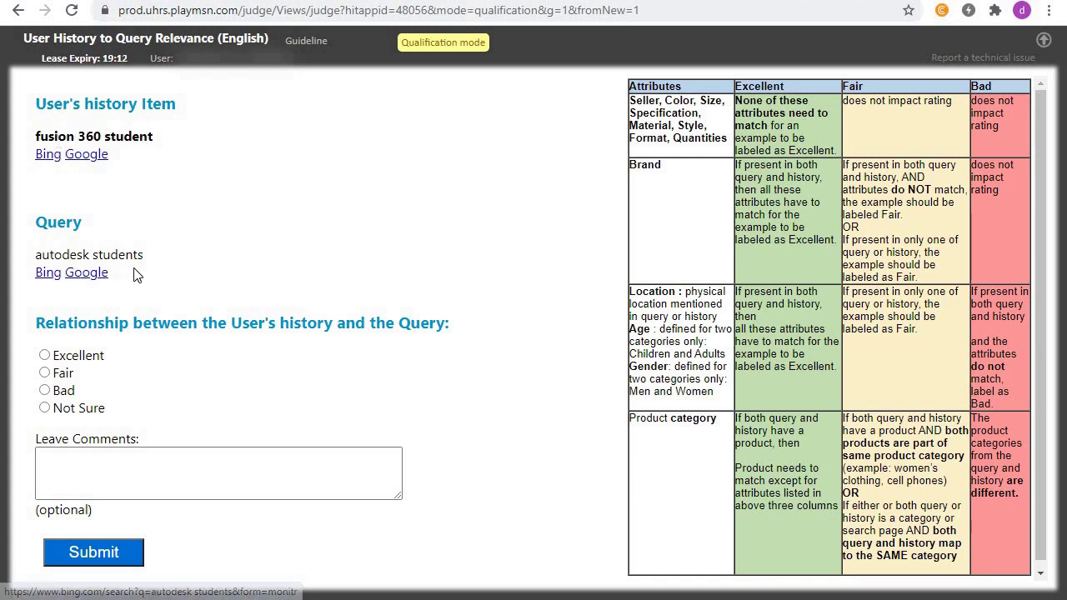
- Look up "autodesk students" and "fusion 360 student" on Google, submit their relationship as Excellent and acknowledge the feedback
left_click(92, 273)
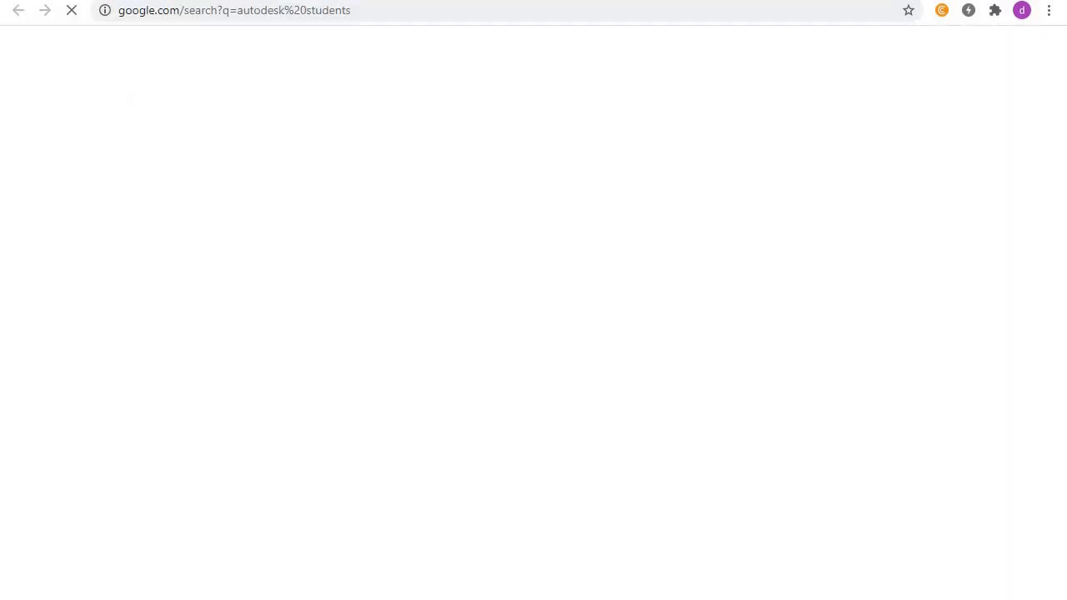
key("ctrl+w")
left_click(93, 158)
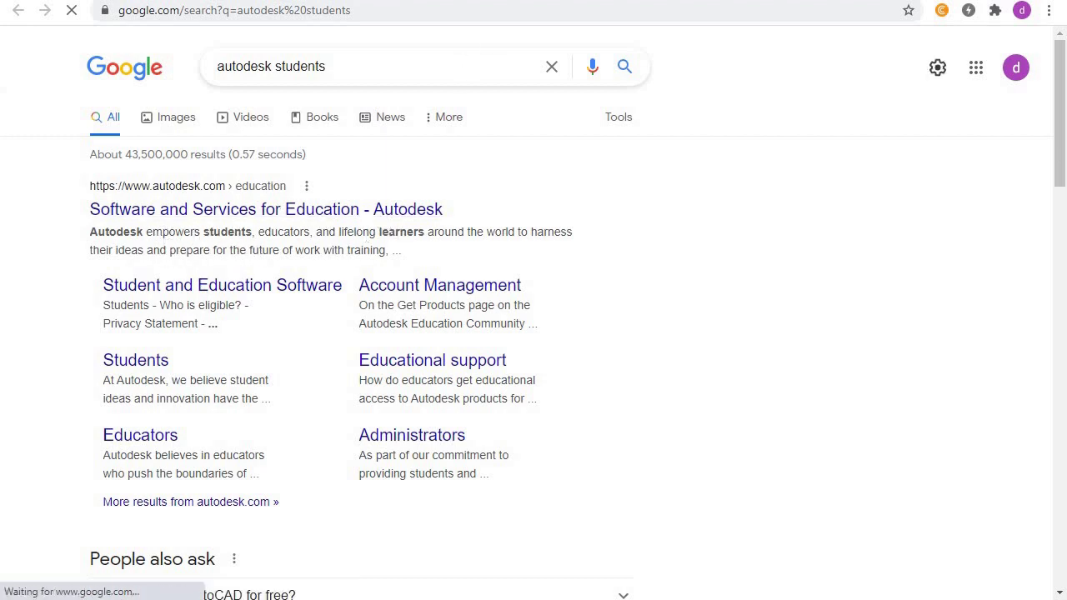
key("ctrl+w")
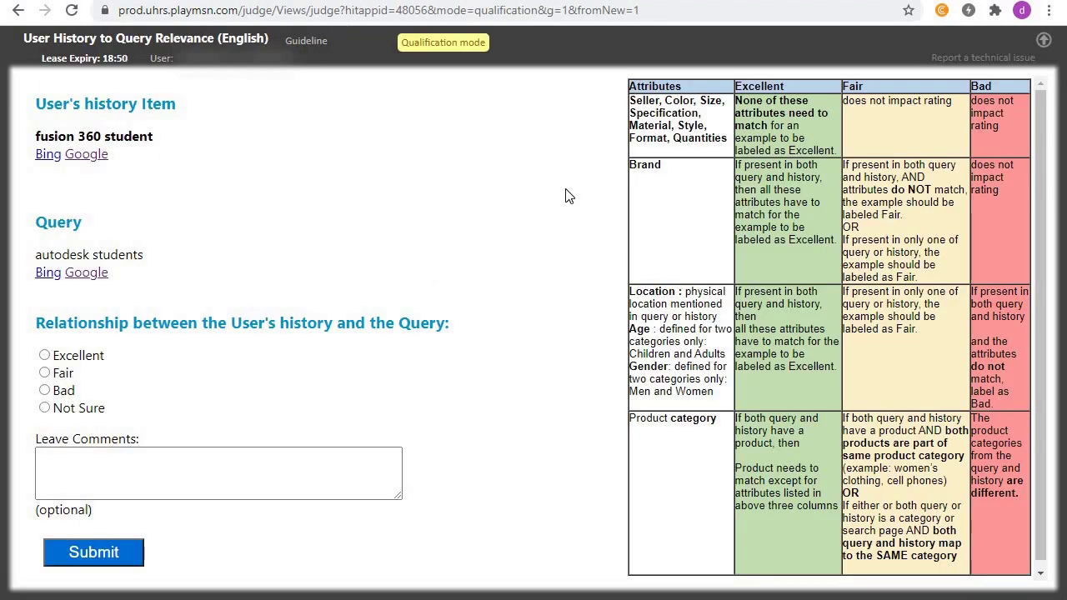
scroll(1042, 254, "down", 1)
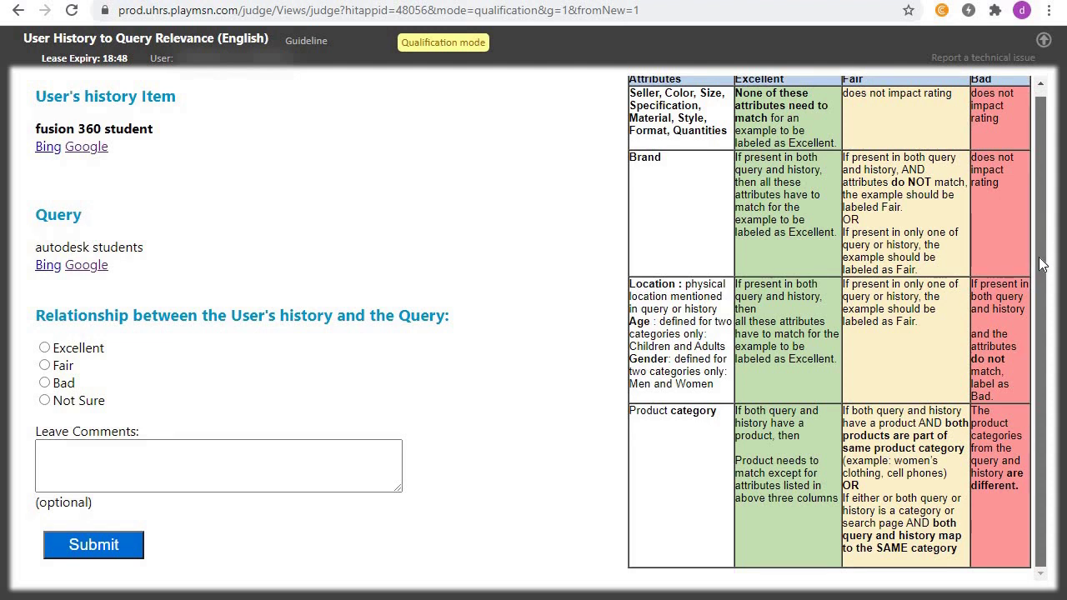
left_click(44, 347)
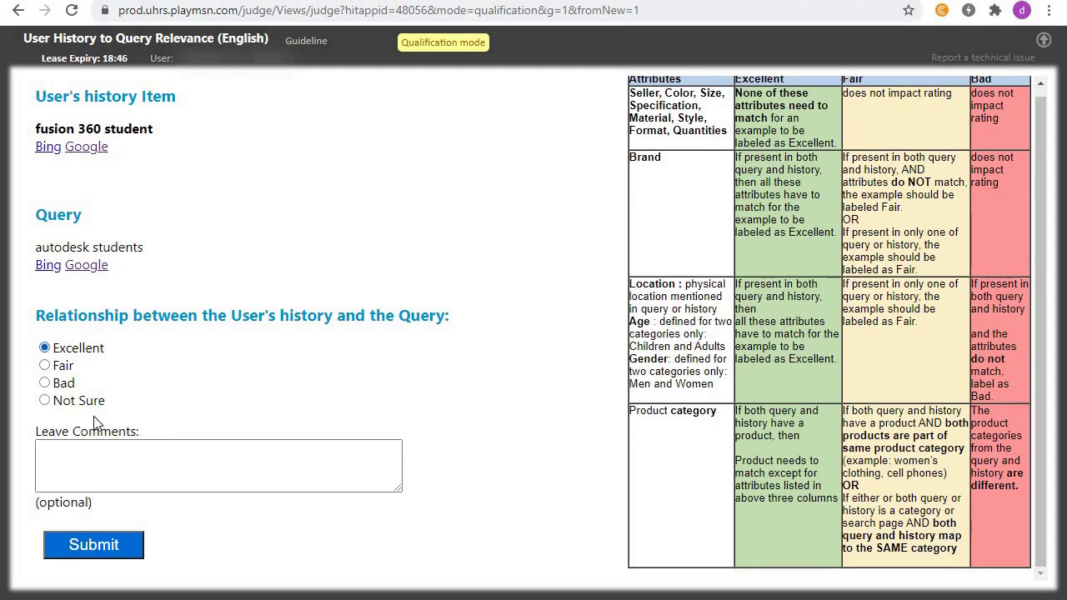
left_click(123, 546)
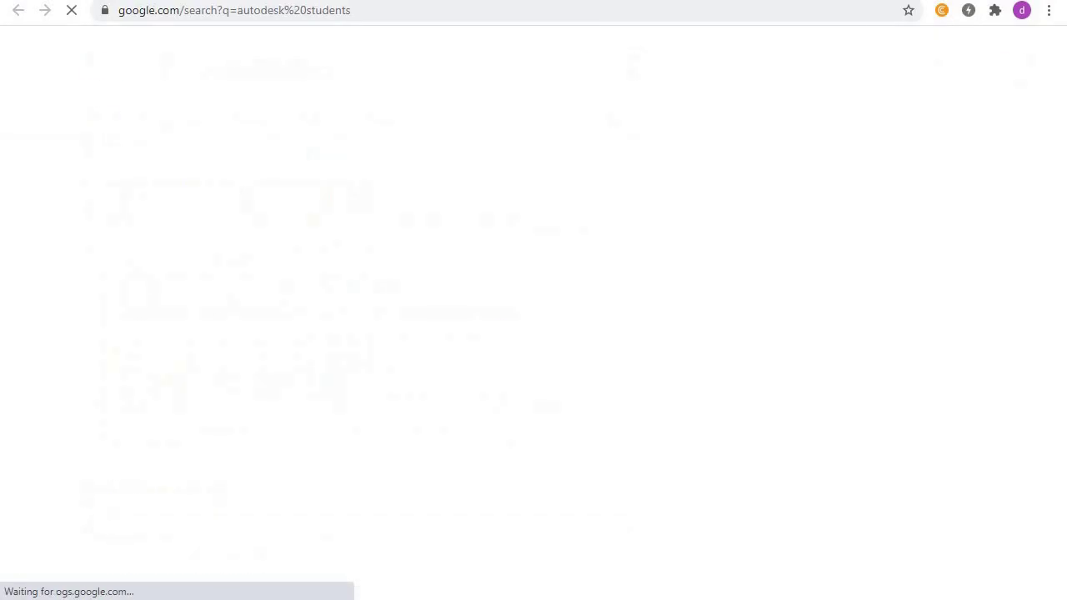
left_click(500, 1)
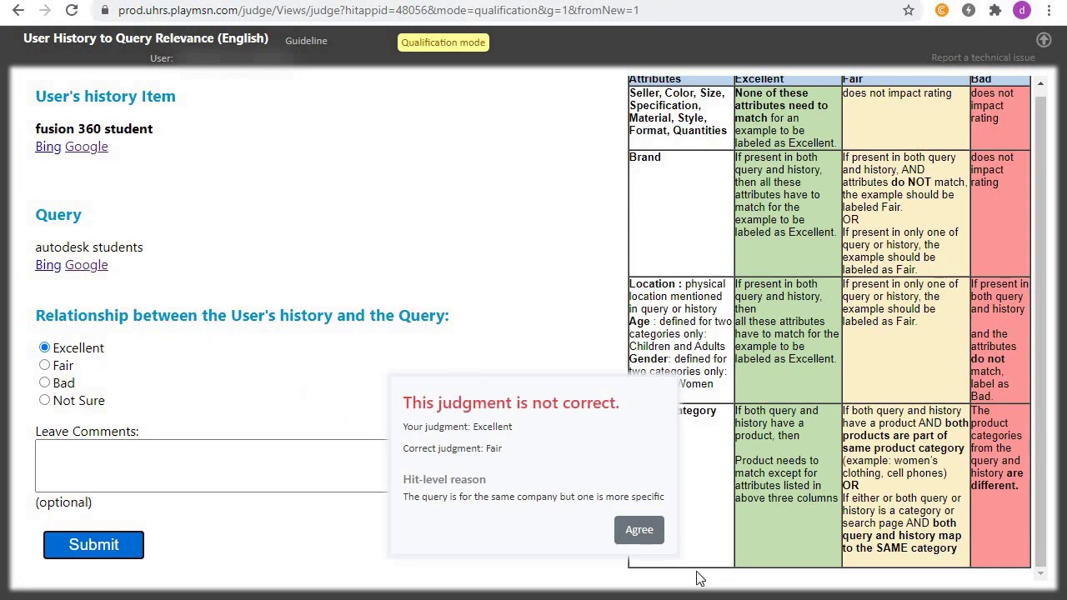
left_click(641, 531)
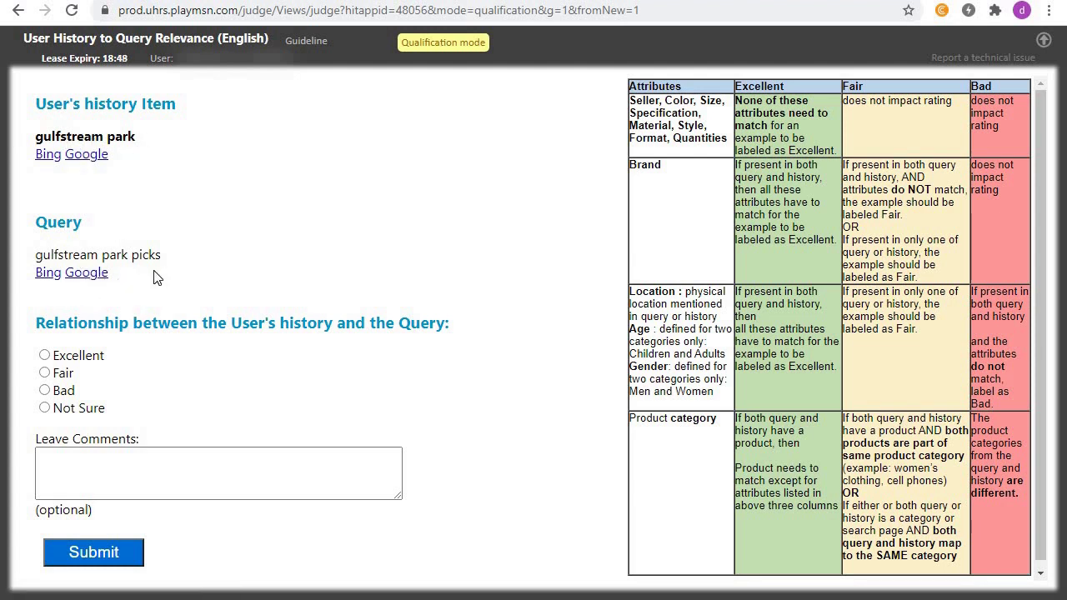
- Look up "gulfstream park" on Google and submit its relationship to the query "gulfstream park picks" as Excellent
left_click(86, 155)
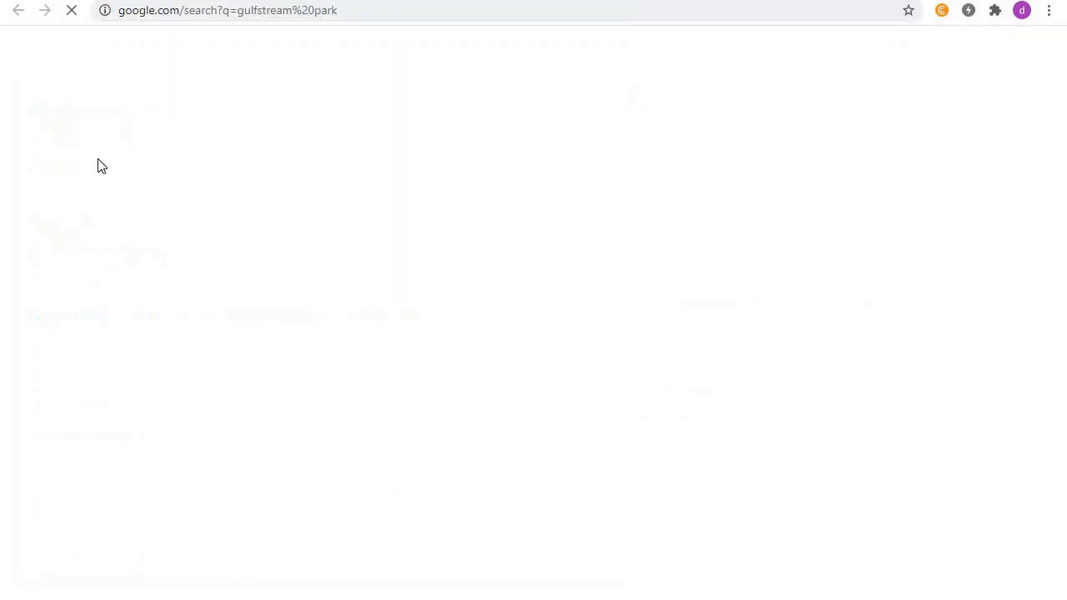
key("alt+Left")
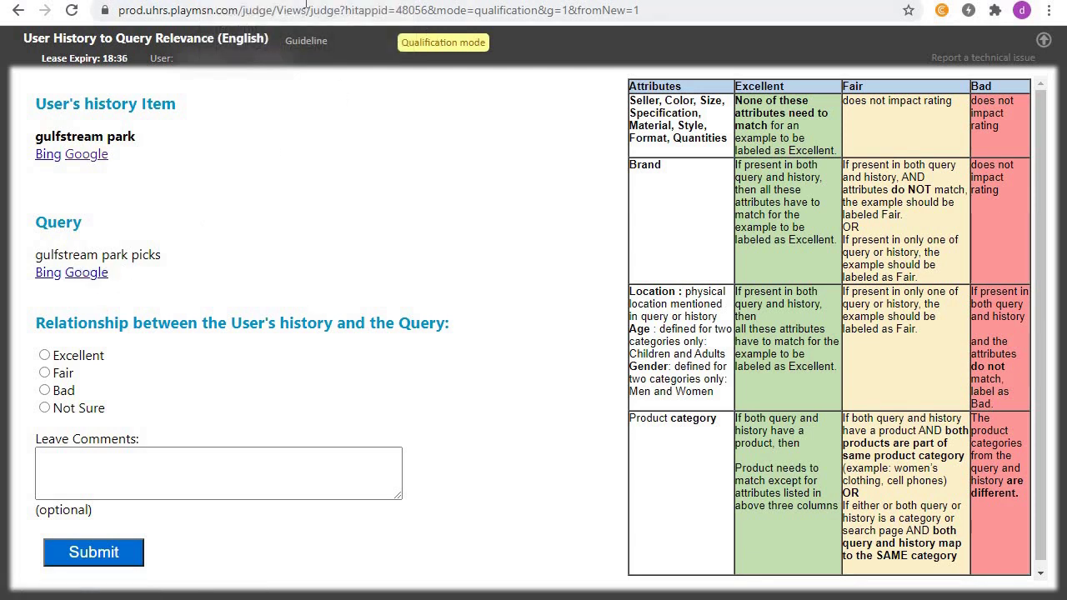
left_click(44, 355)
left_click(125, 555)
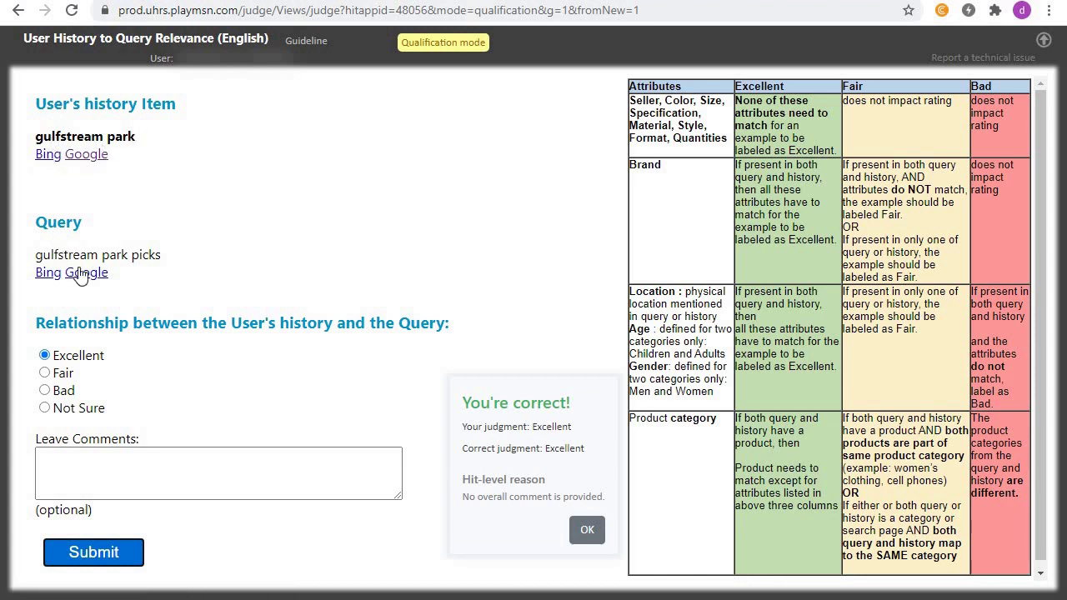
left_click(587, 530)
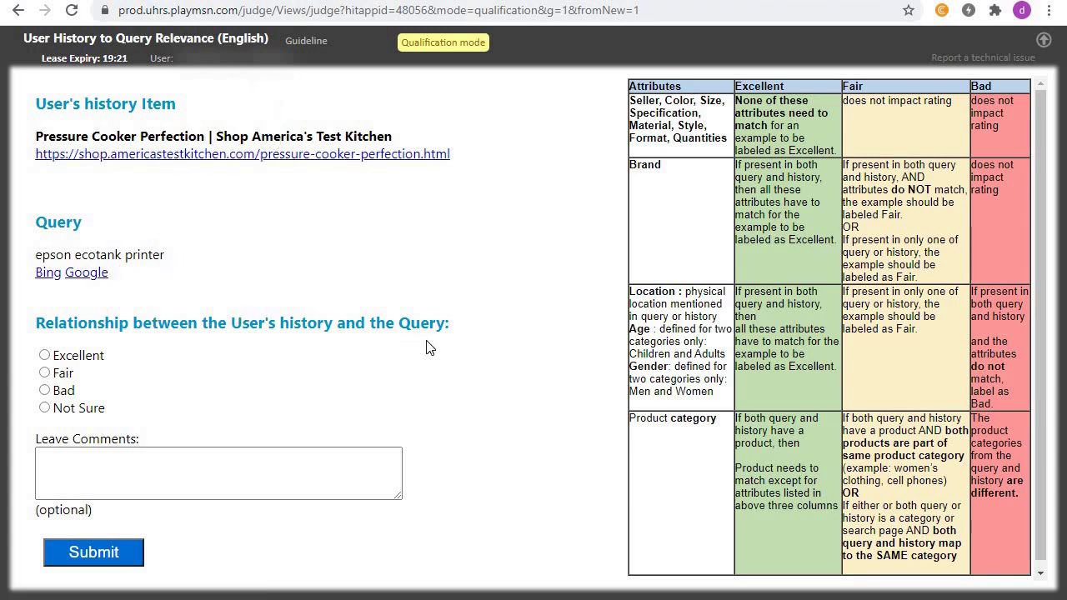
- Submit the relationship between the Pressure Cooker Perfection history item and the query "epson ecotank printer" as Bad
left_click(44, 390)
left_click(94, 552)
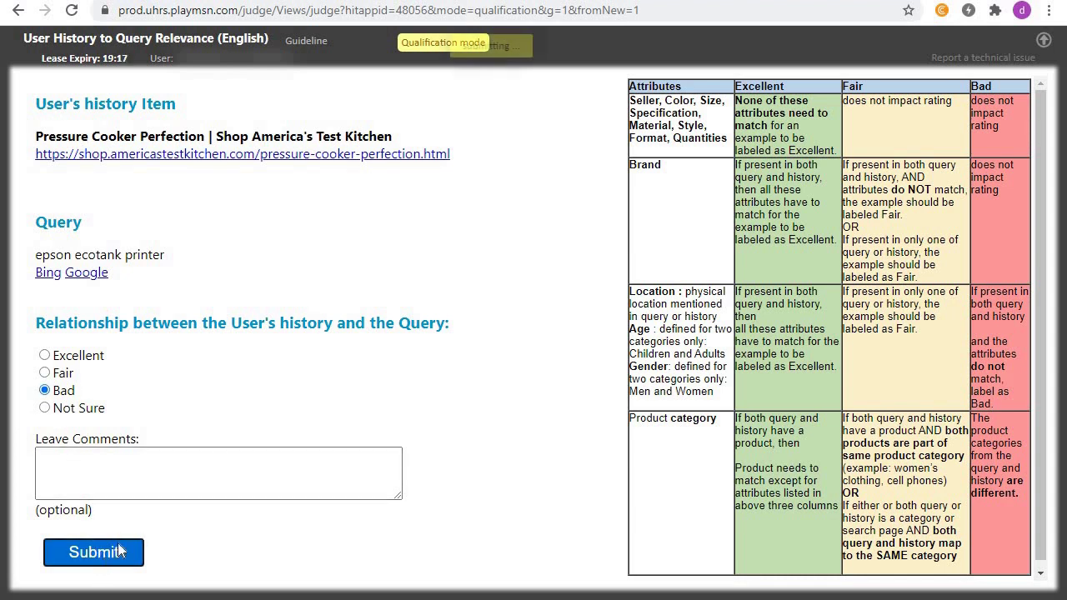
left_click(585, 529)
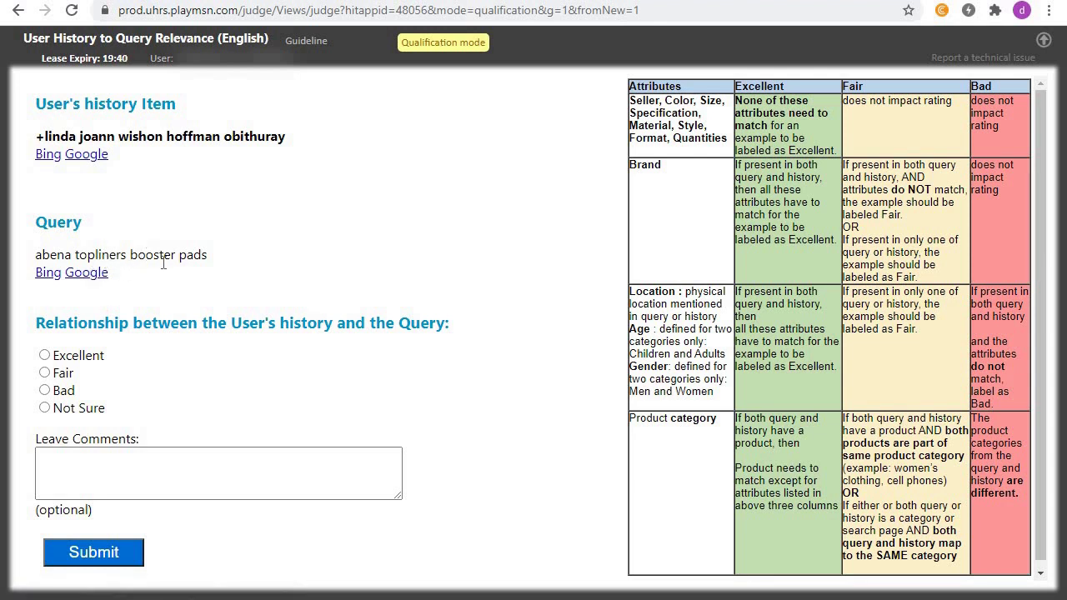
- Look up "abena topliners booster pads" and the obituary history item on Google and submit their relationship as Bad
left_click(87, 273)
key("ctrl+w")
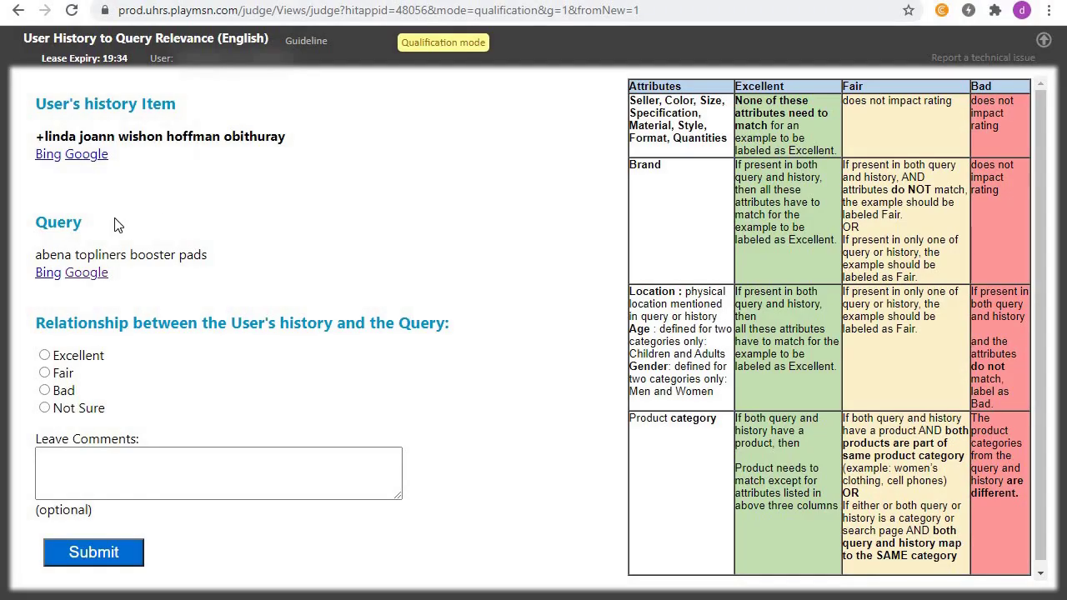
left_click(91, 157)
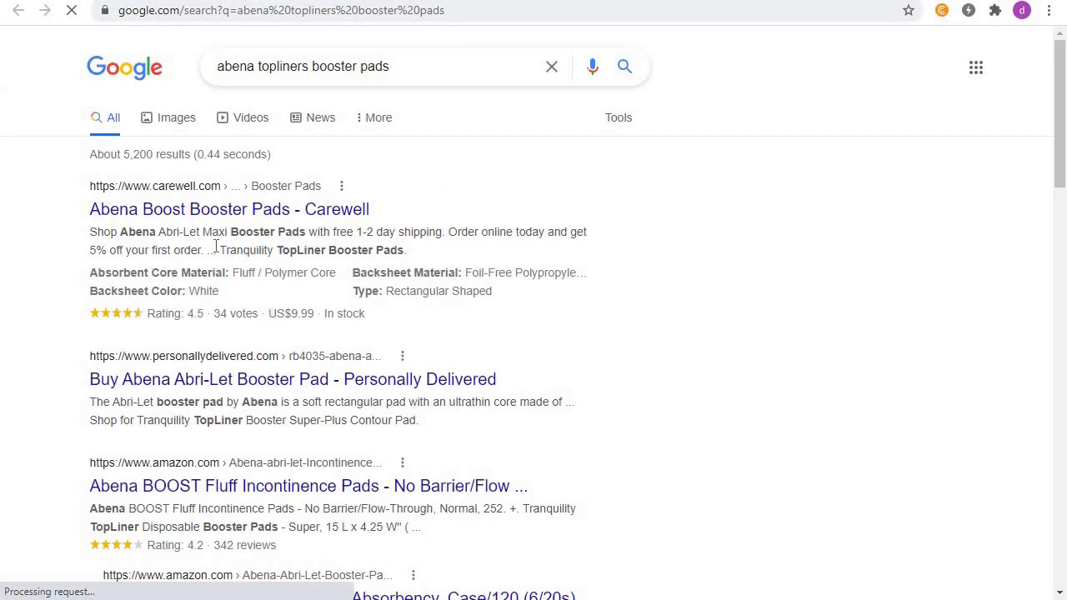
key("ctrl+w")
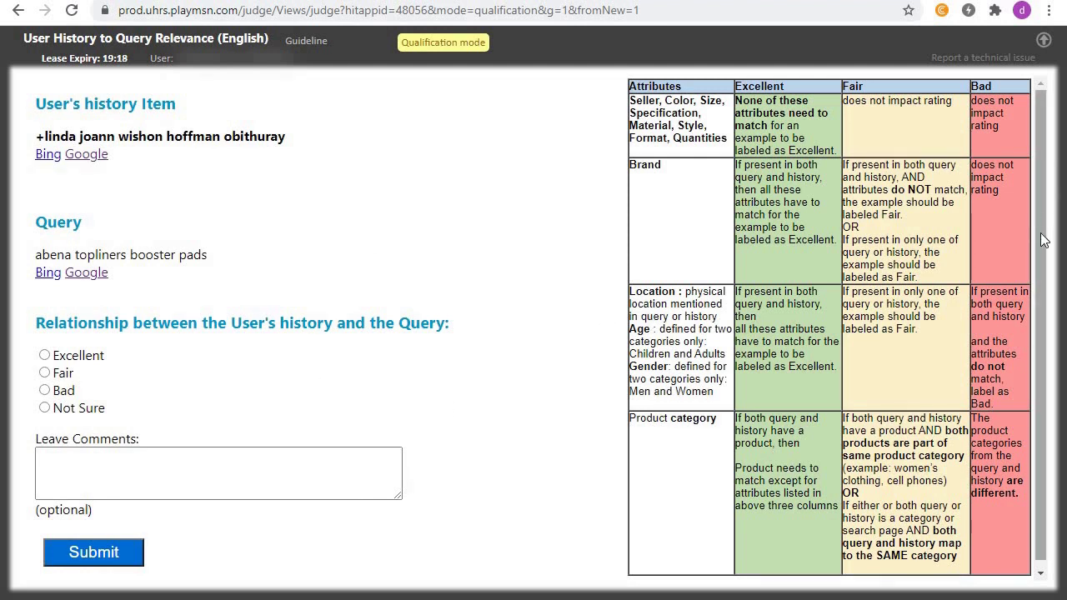
scroll(1041, 219, "down", 1)
left_click(44, 383)
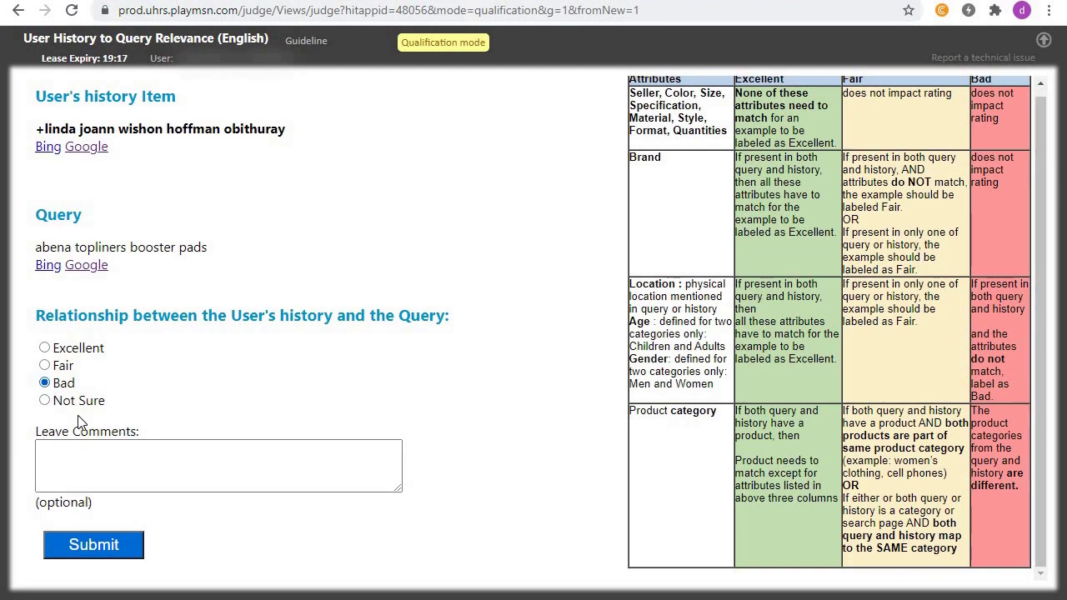
left_click(112, 550)
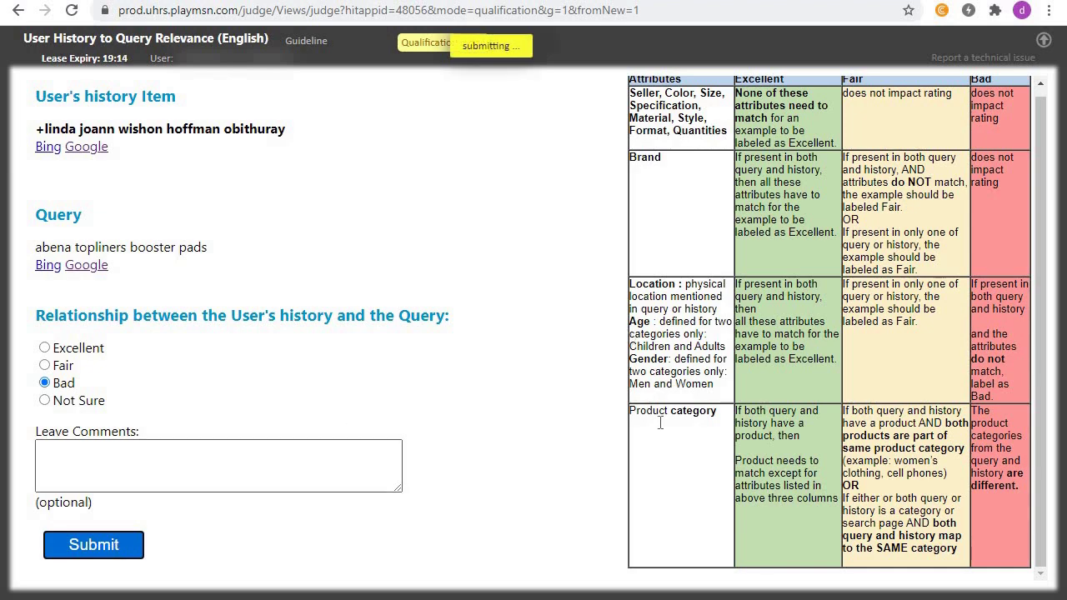
left_click(585, 530)
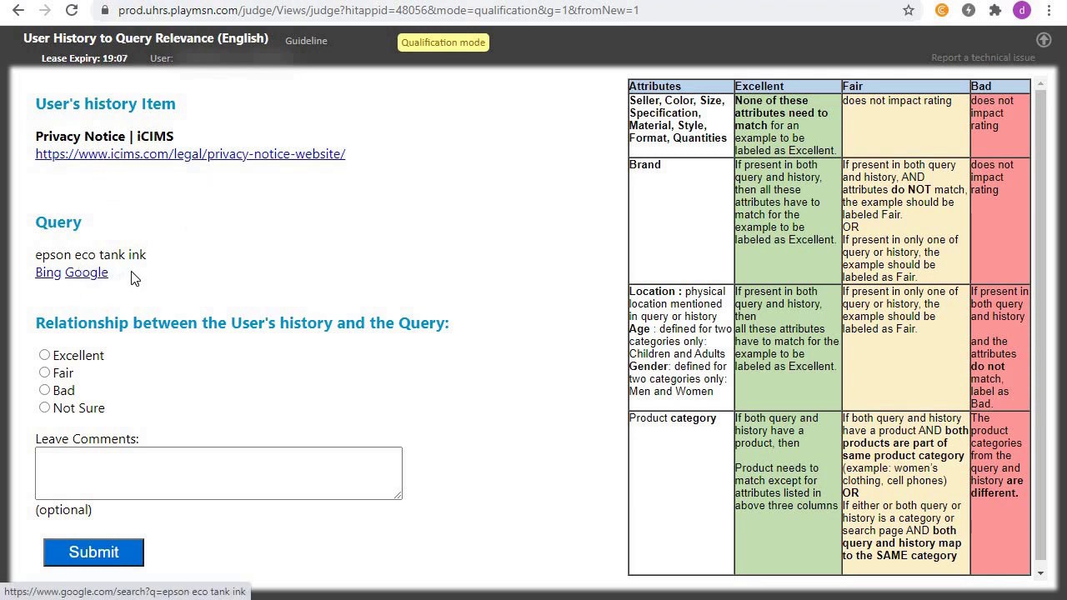
- Check the iCIMS Privacy Notice history page against the query "epson eco tank ink" and submit their relationship as Bad
left_click(209, 154)
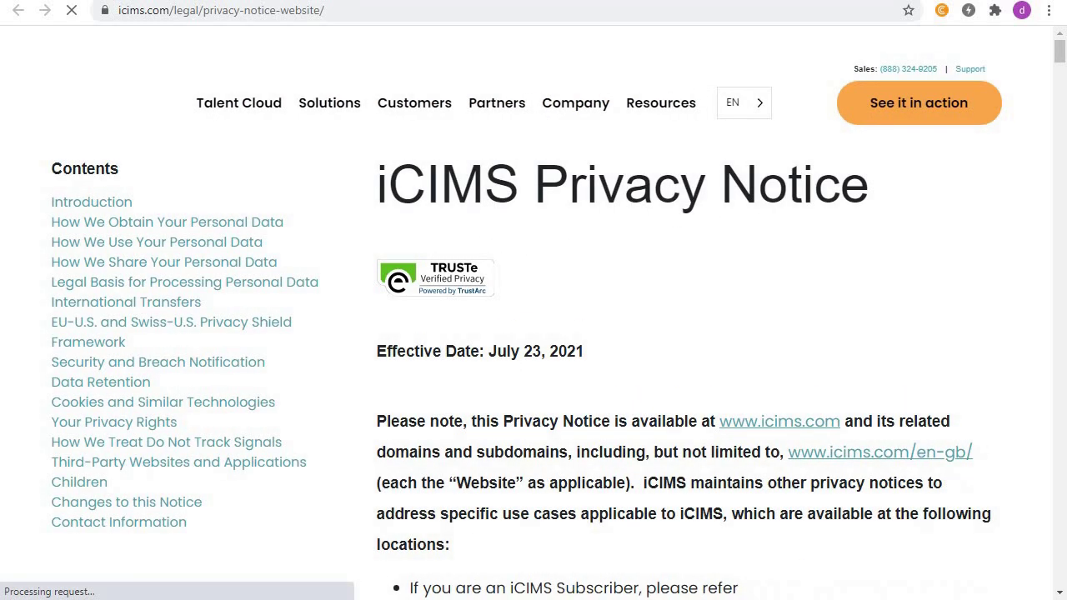
key("ctrl+w")
scroll(920, 334, "down", 1)
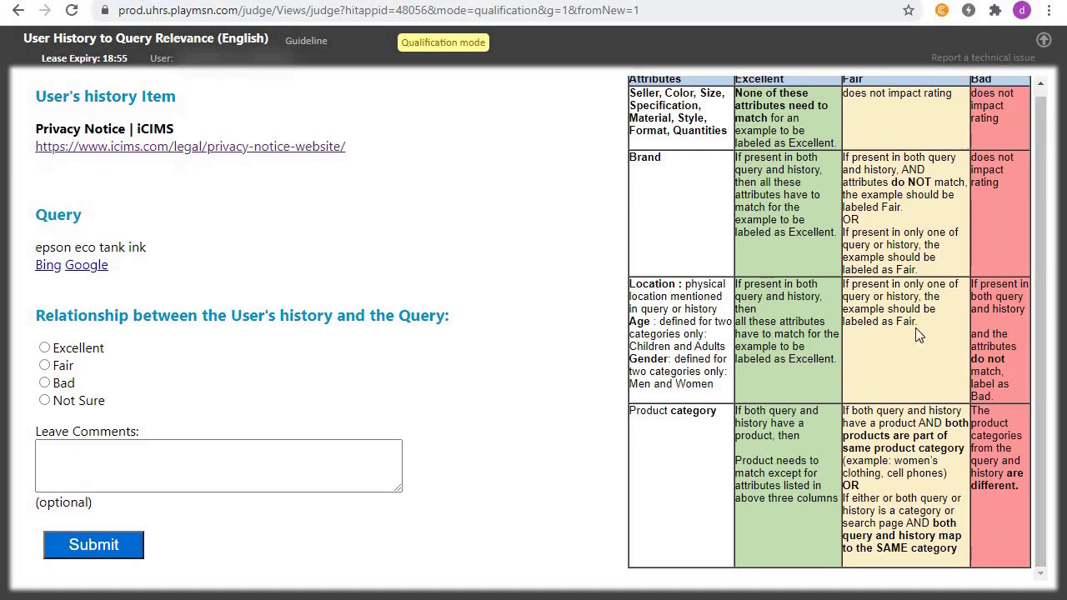
left_click(46, 385)
left_click(109, 552)
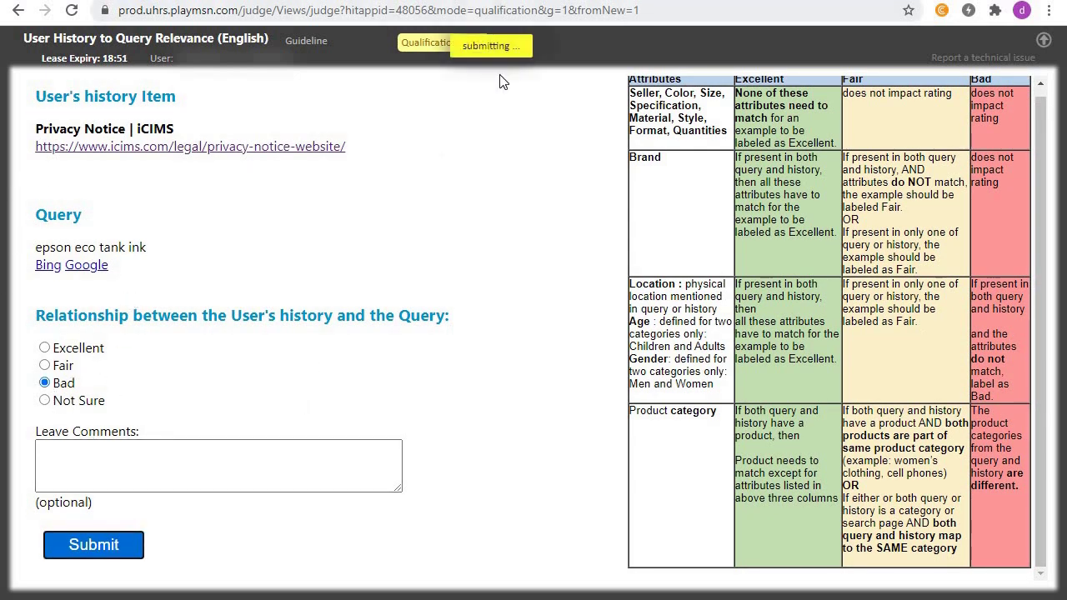
- Check the Robert Half history page against the query "epson ecotank et nn4550" and submit their relationship as Bad
left_click(605, 531)
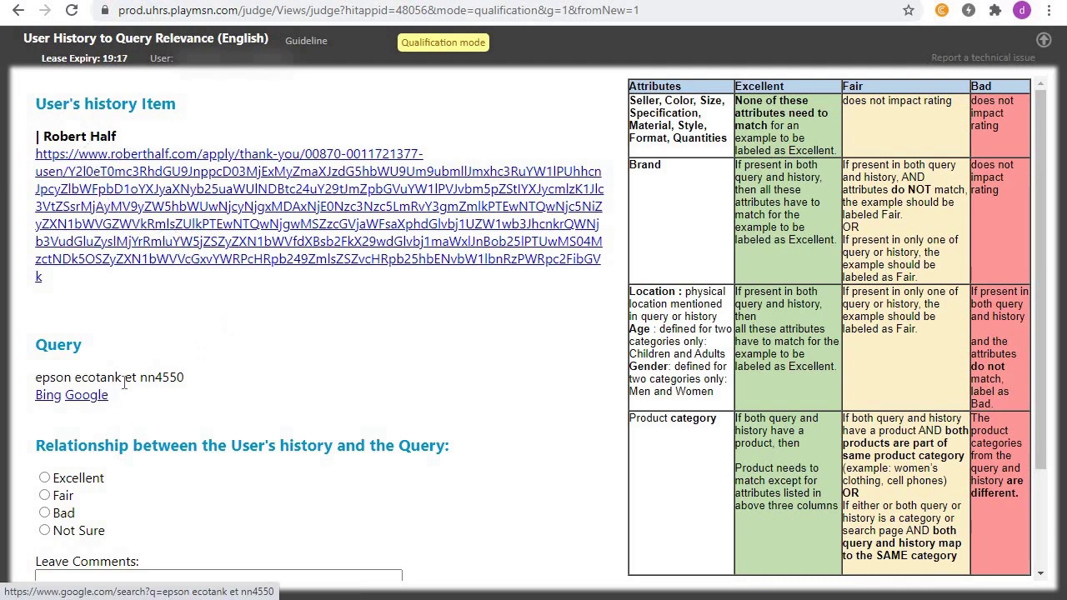
left_click(209, 226)
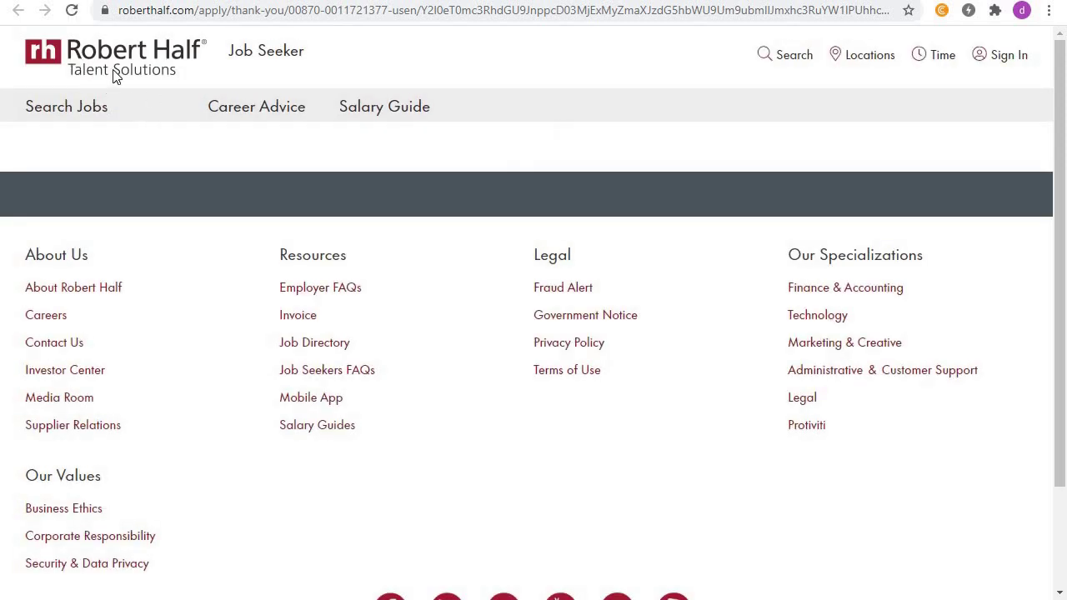
key("ctrl+w")
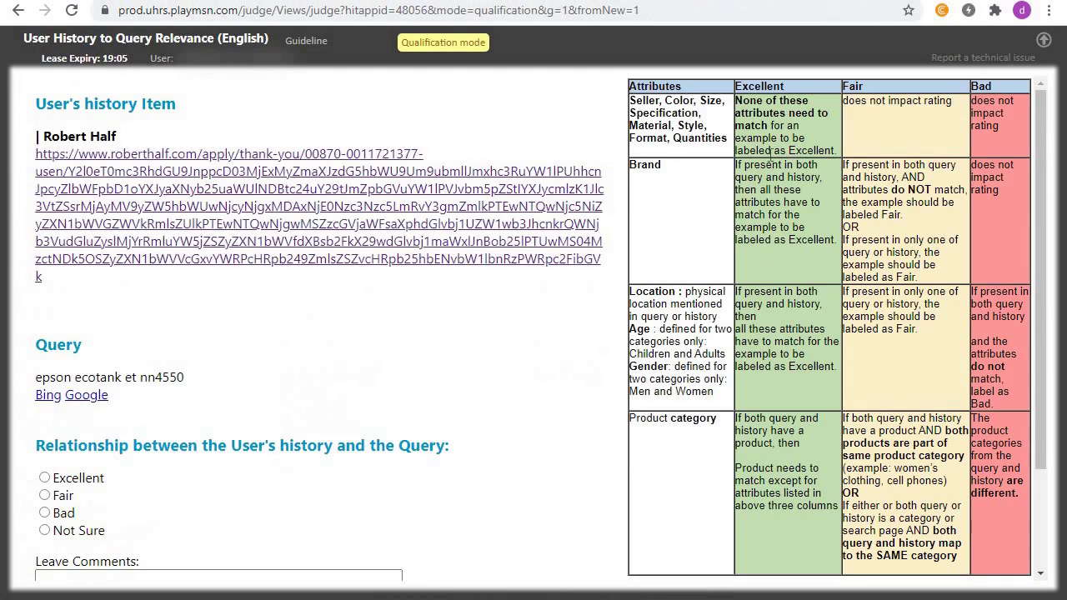
scroll(1042, 242, "down", 2)
left_click(44, 382)
left_click(113, 547)
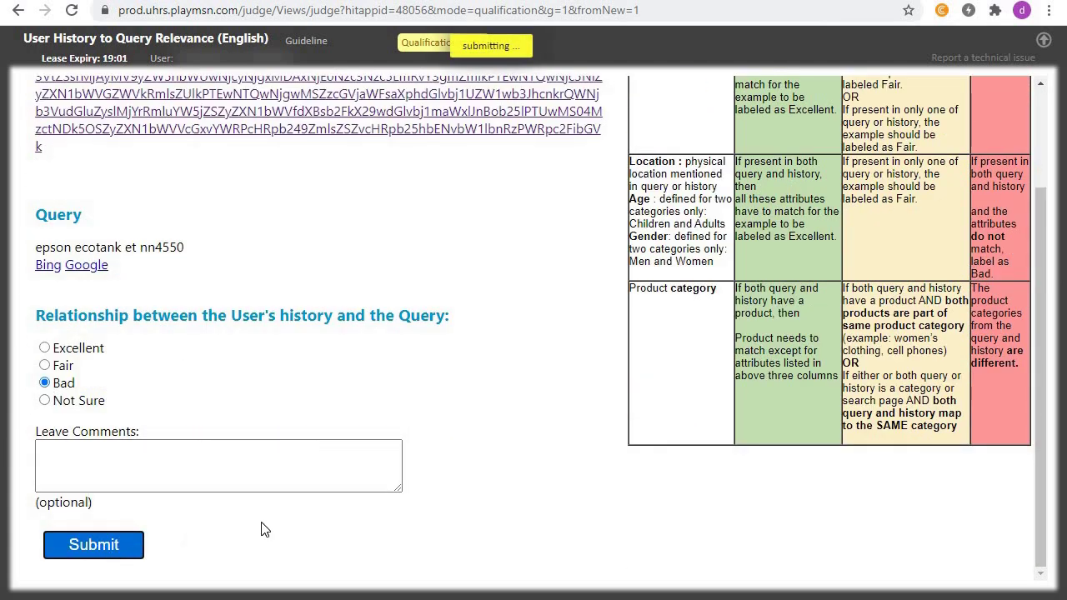
left_click(583, 532)
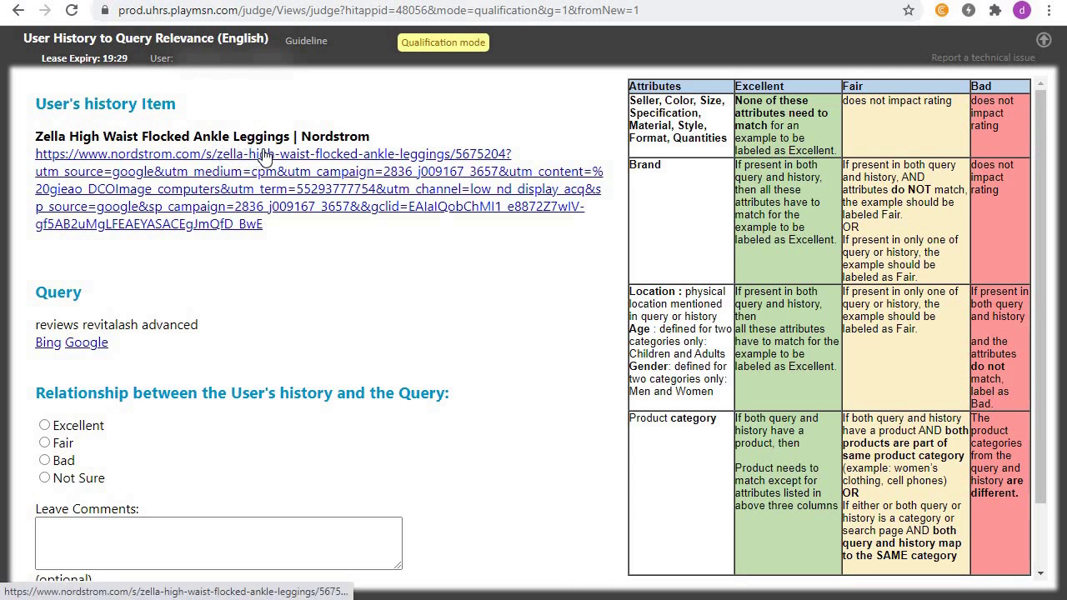
- Look up "reviews revitalash advanced" on Google and submit its relationship to the Zella ankle leggings history item as Bad
left_click_drag(291, 136, 233, 137)
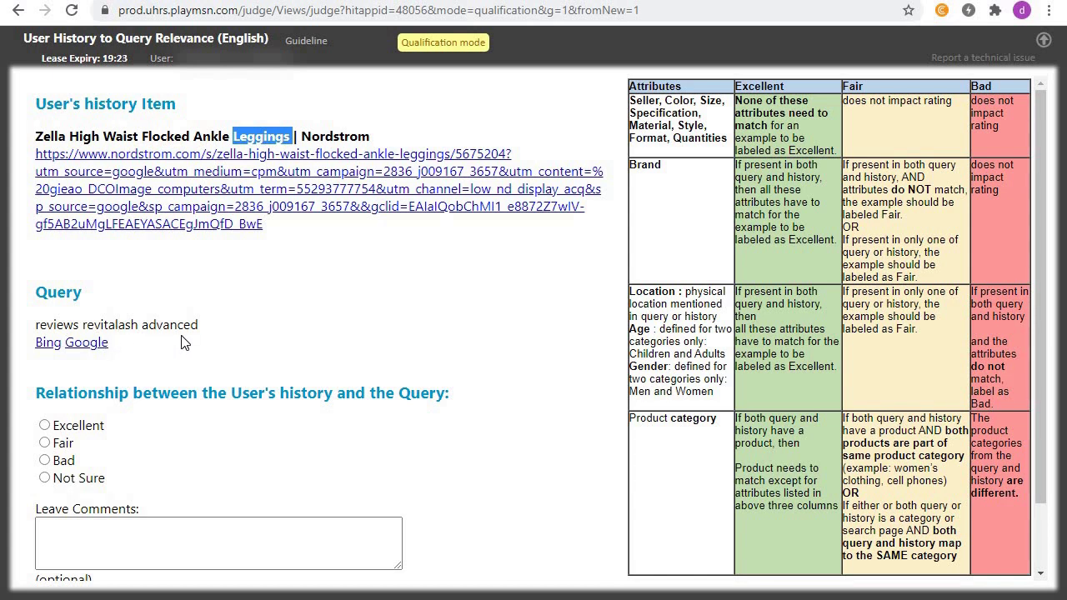
left_click(87, 344)
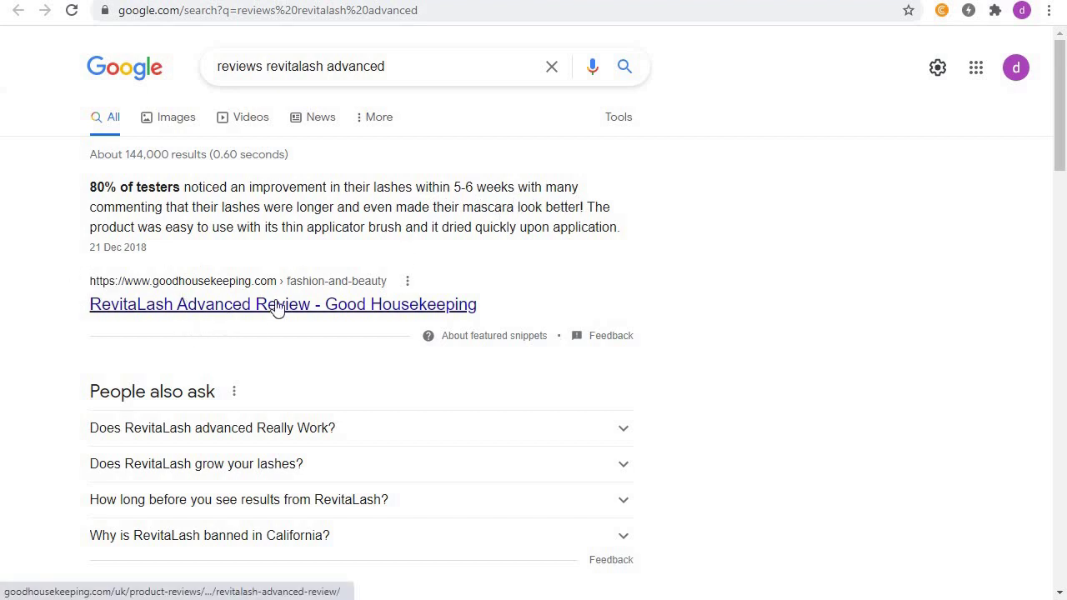
key("ctrl+w")
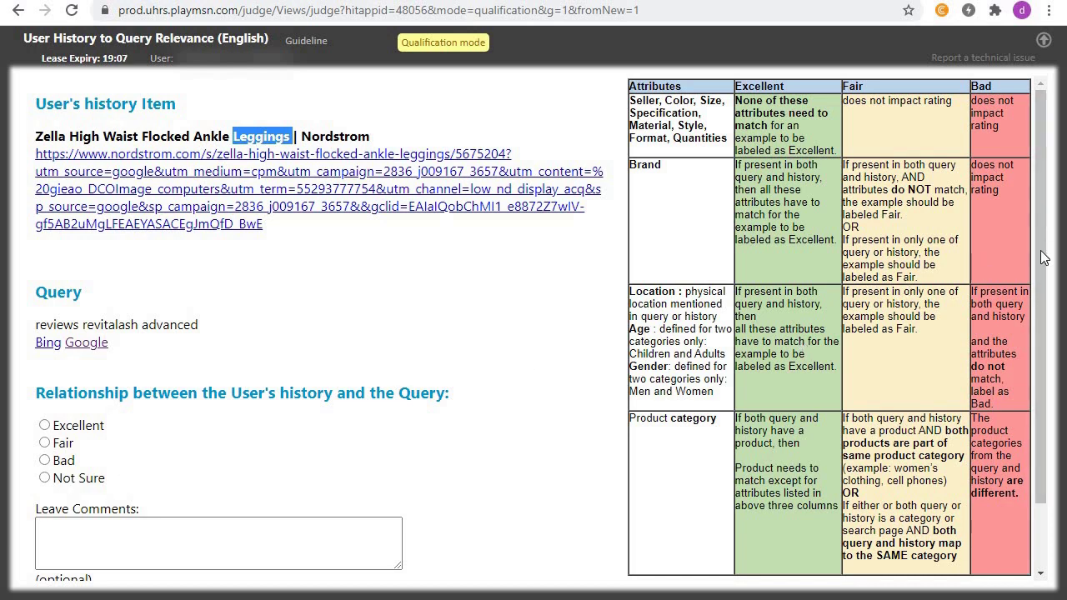
scroll(1045, 258, "down", 1)
left_click(45, 383)
left_click(113, 550)
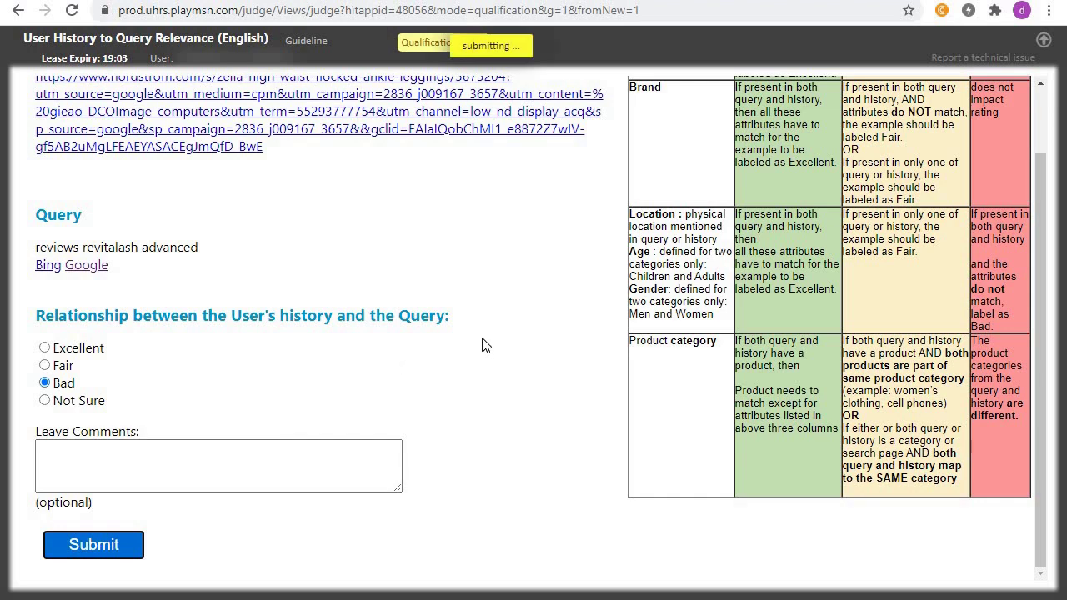
left_click(587, 531)
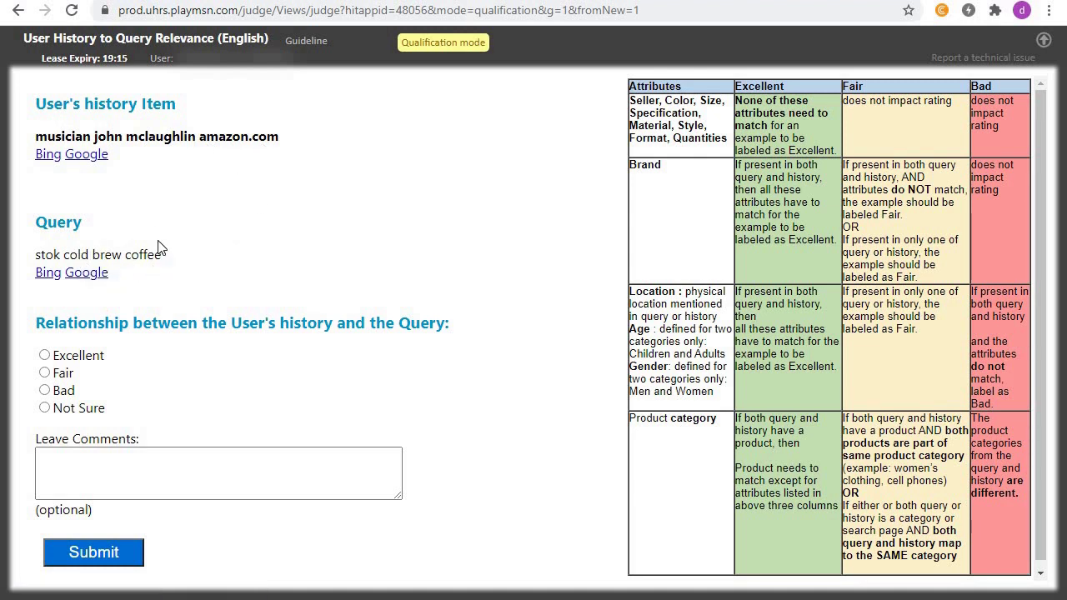
- Submit the relationship between the musician amazon.com history item and the query "stok cold brew coffee" as Bad
double_click(170, 258)
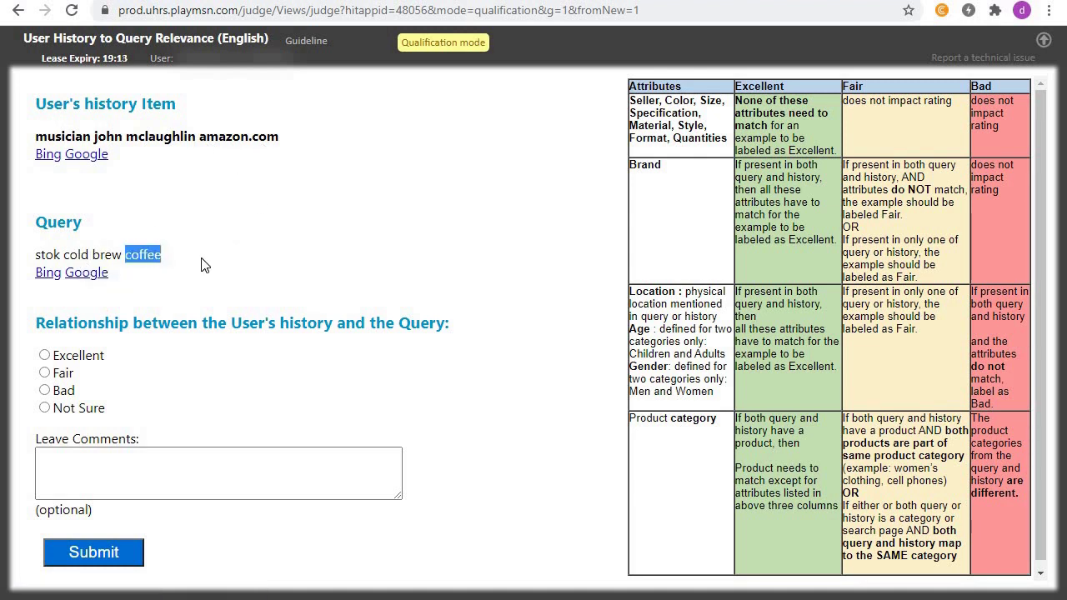
left_click(352, 255)
scroll(1039, 276, "down", 1)
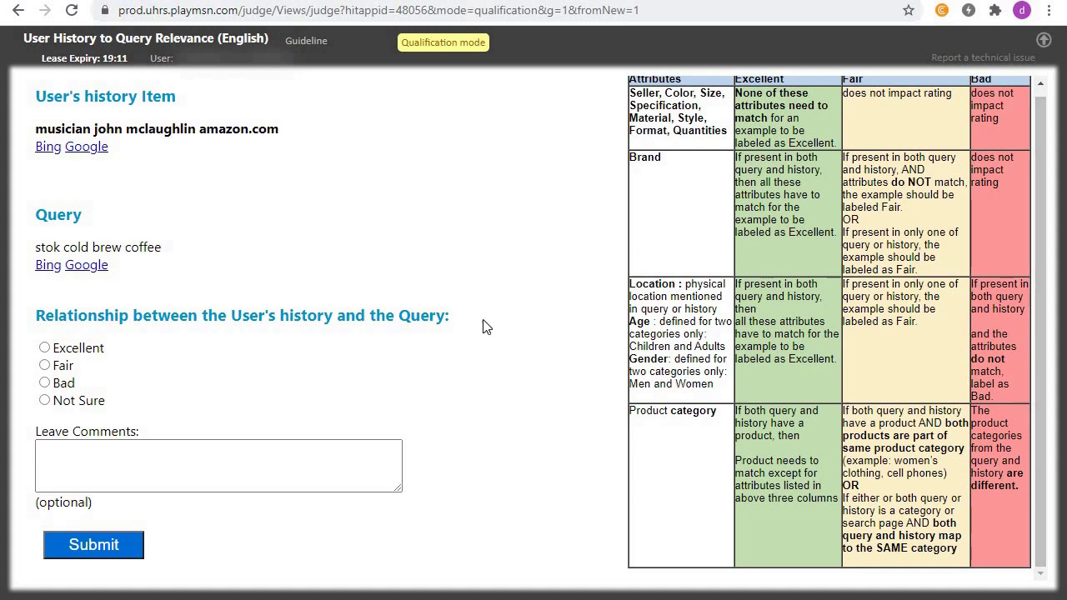
left_click(45, 384)
left_click(115, 546)
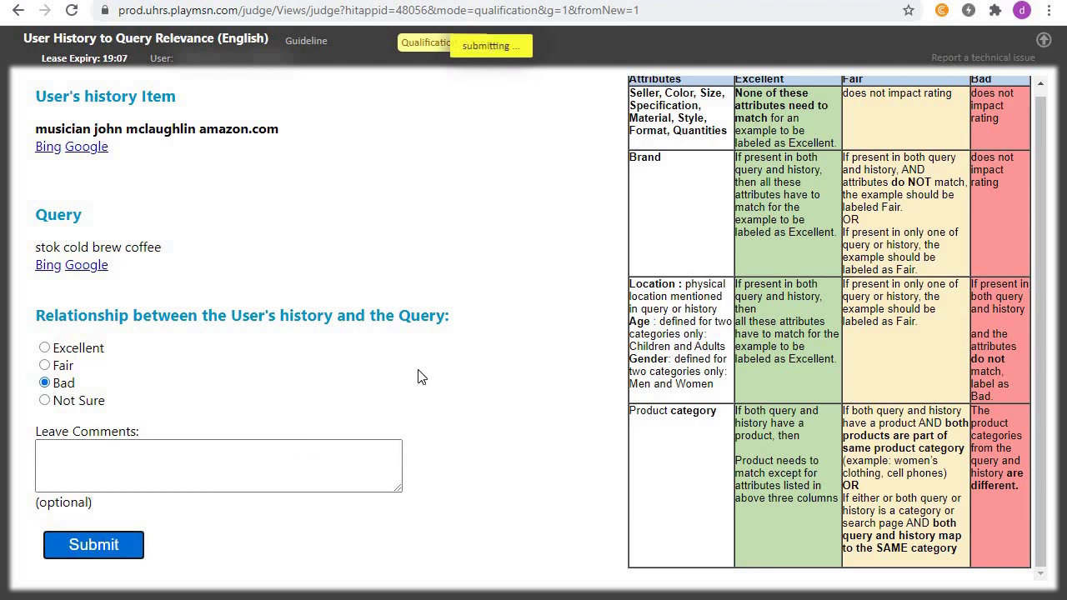
left_click(587, 533)
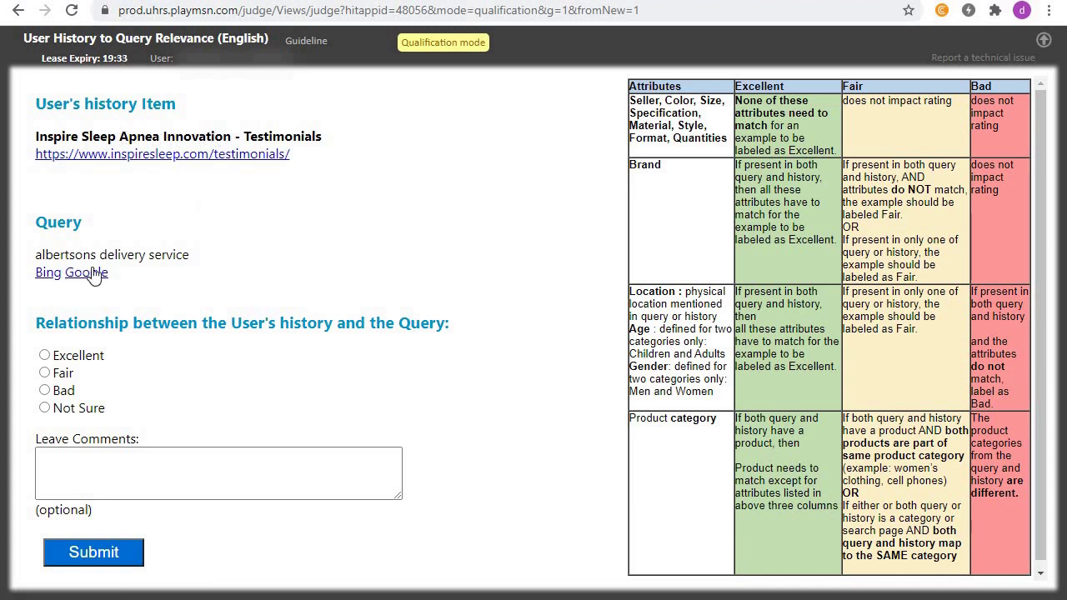
- Submit the relationship between the Inspire Sleep Apnea testimonials history item and the query "albertsons delivery service" as Bad
double_click(174, 255)
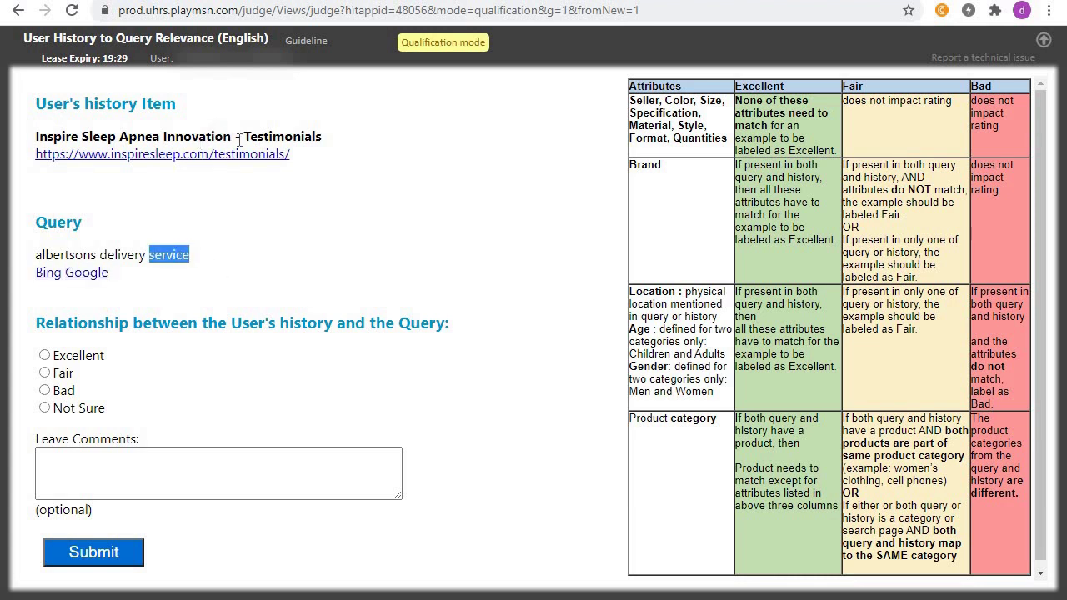
left_click(259, 250)
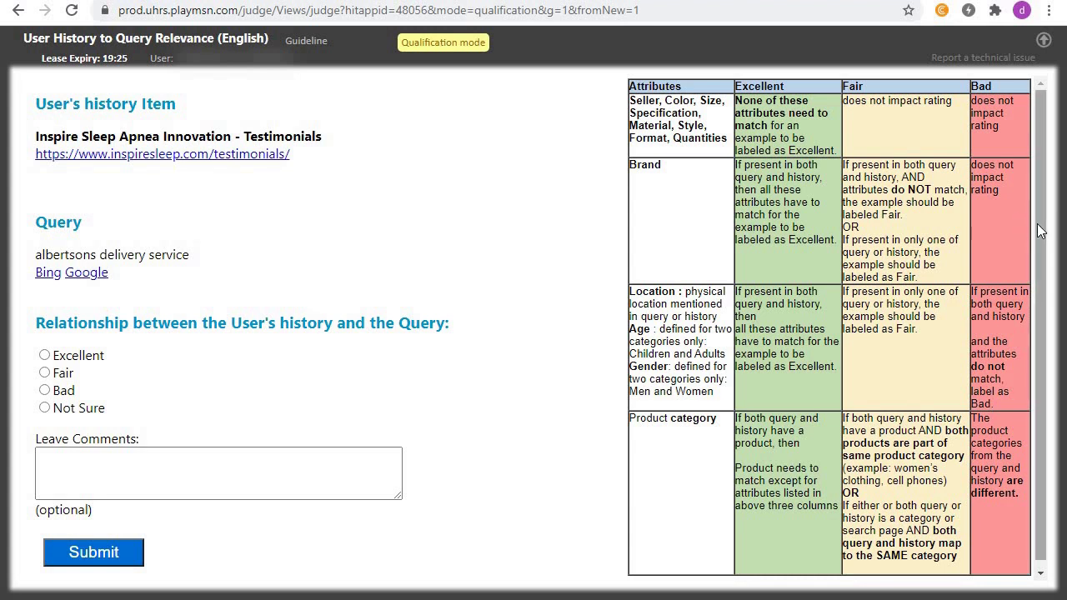
scroll(1043, 233, "down", 1)
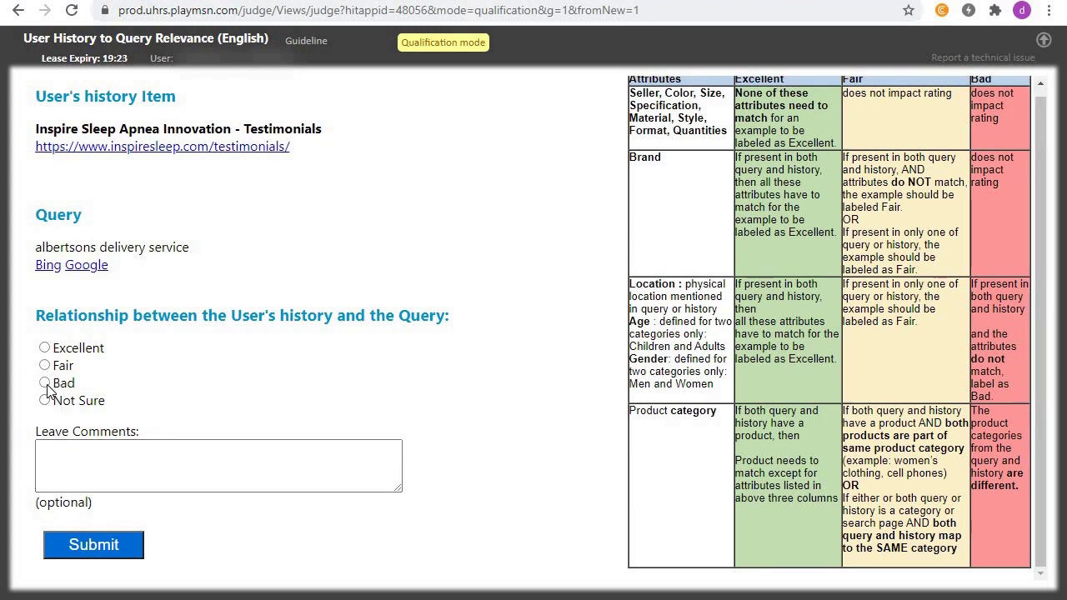
left_click(113, 547)
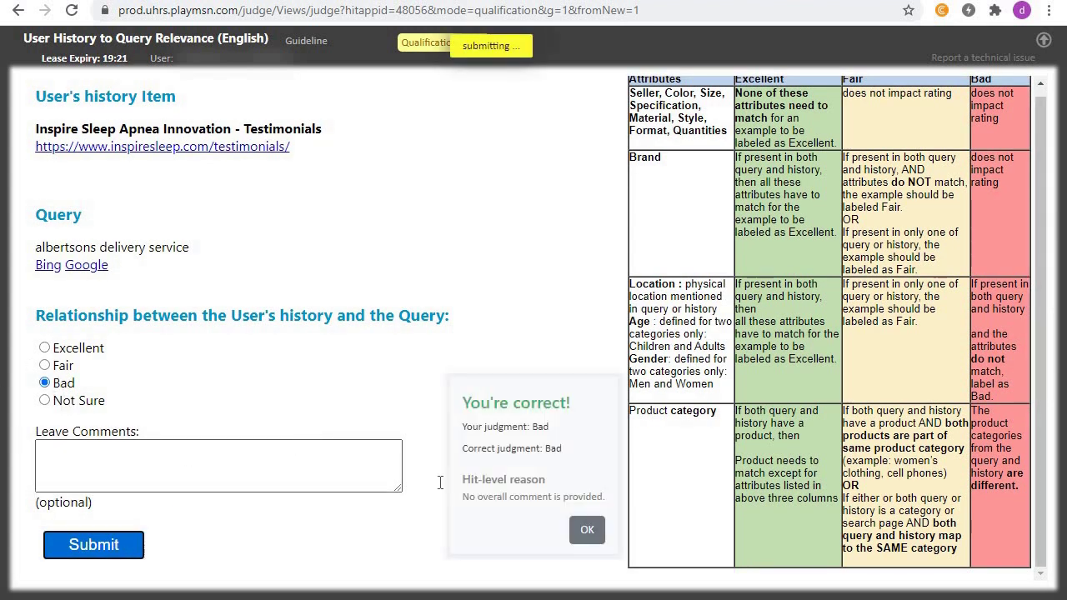
left_click(587, 531)
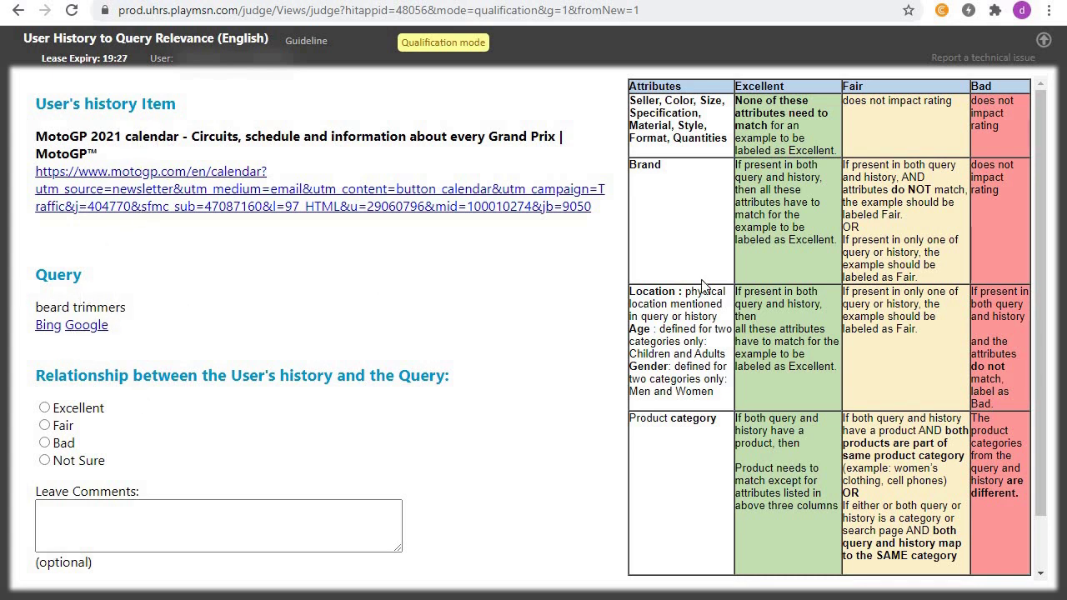
- Submit the relationship between the MotoGP 2021 calendar history item and the query "beard trimmers" as Bad
scroll(1039, 253, "down", 1)
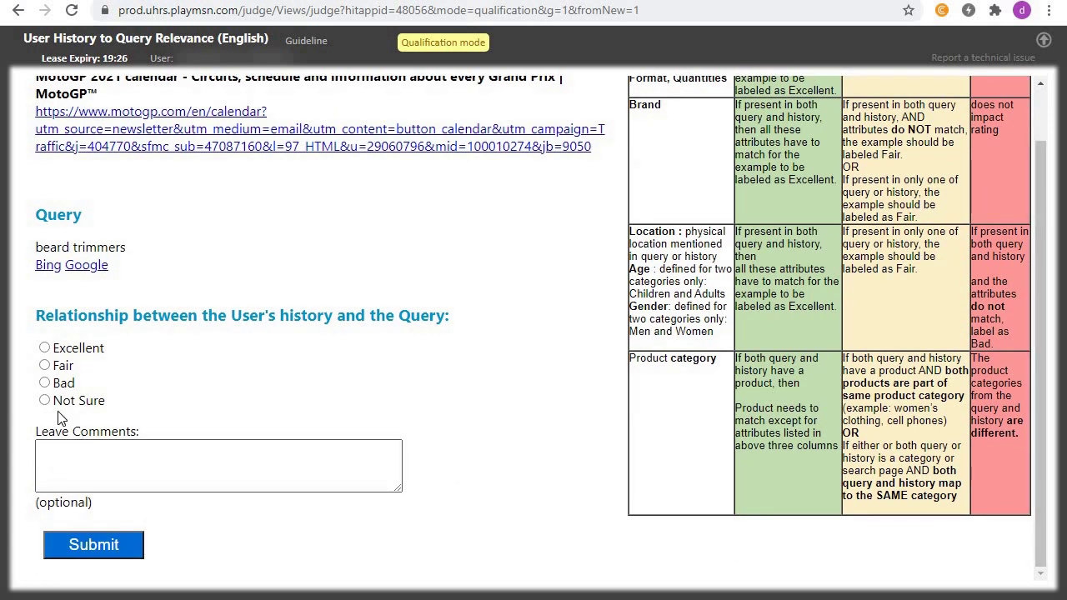
left_click(45, 383)
left_click(103, 542)
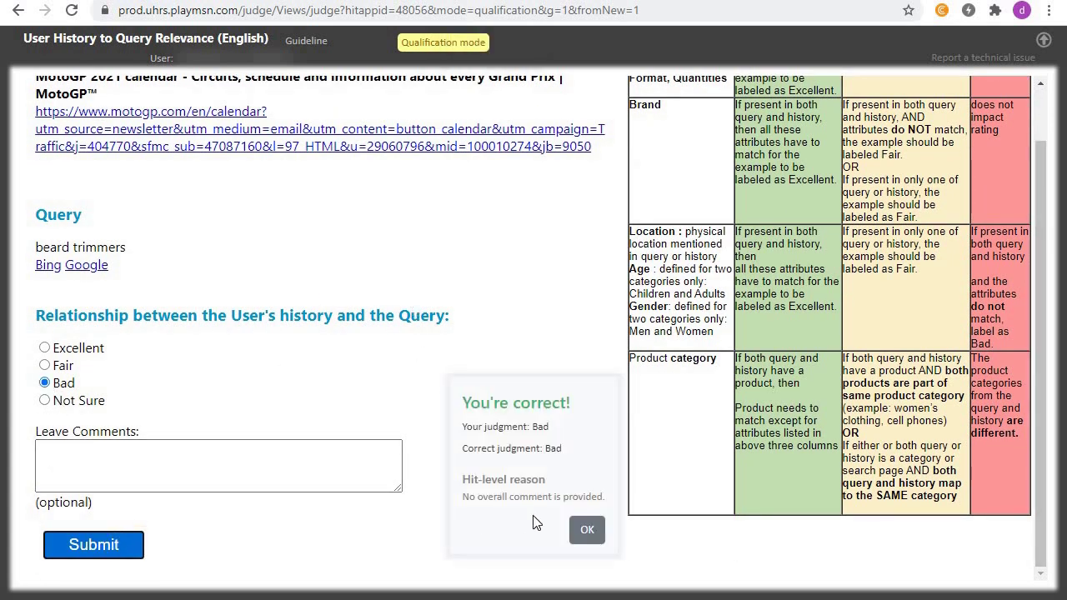
left_click(592, 534)
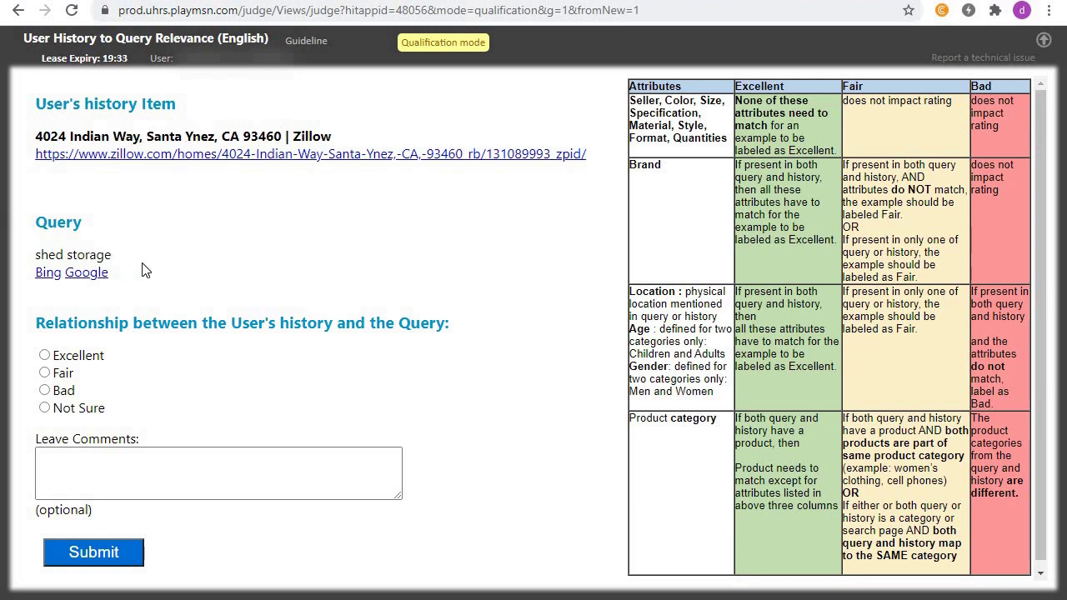
- Check the Zillow history page and the Google results for "shed storage", and submit their relationship as Bad
left_click(250, 156)
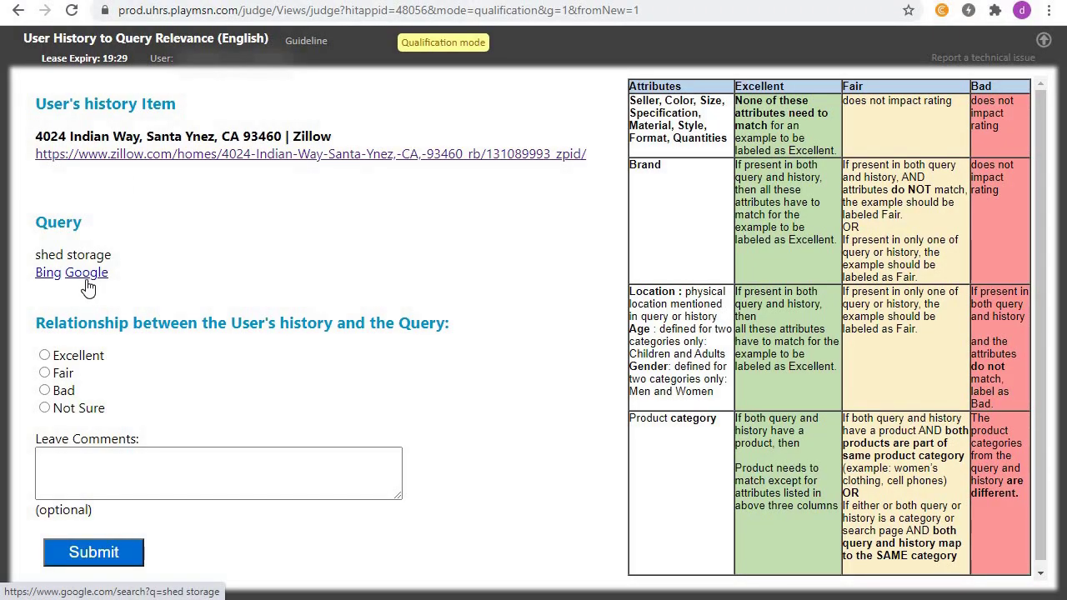
left_click(89, 278)
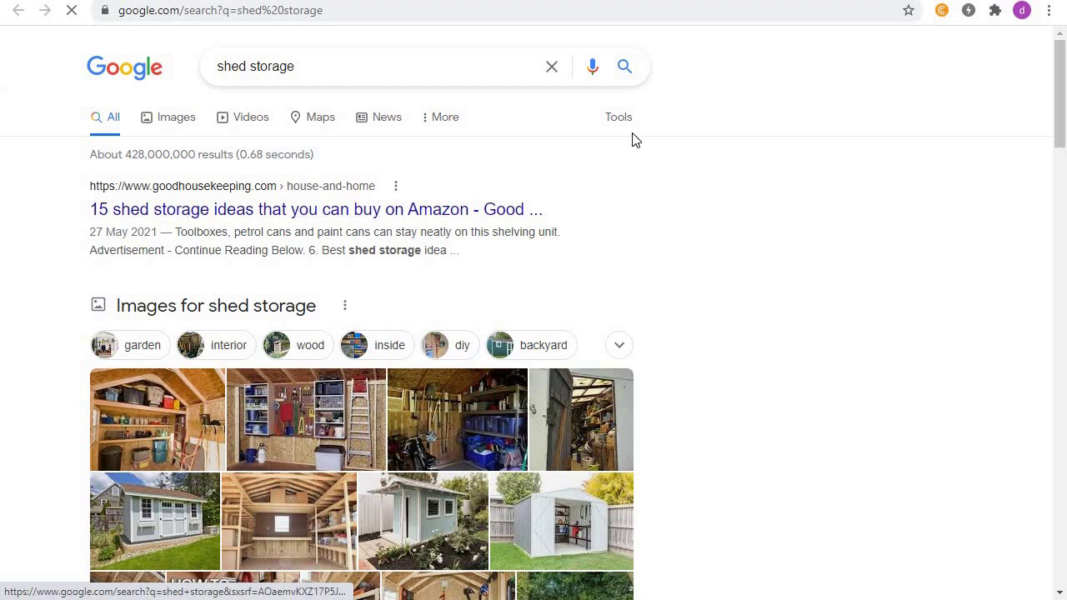
left_click(800, 29)
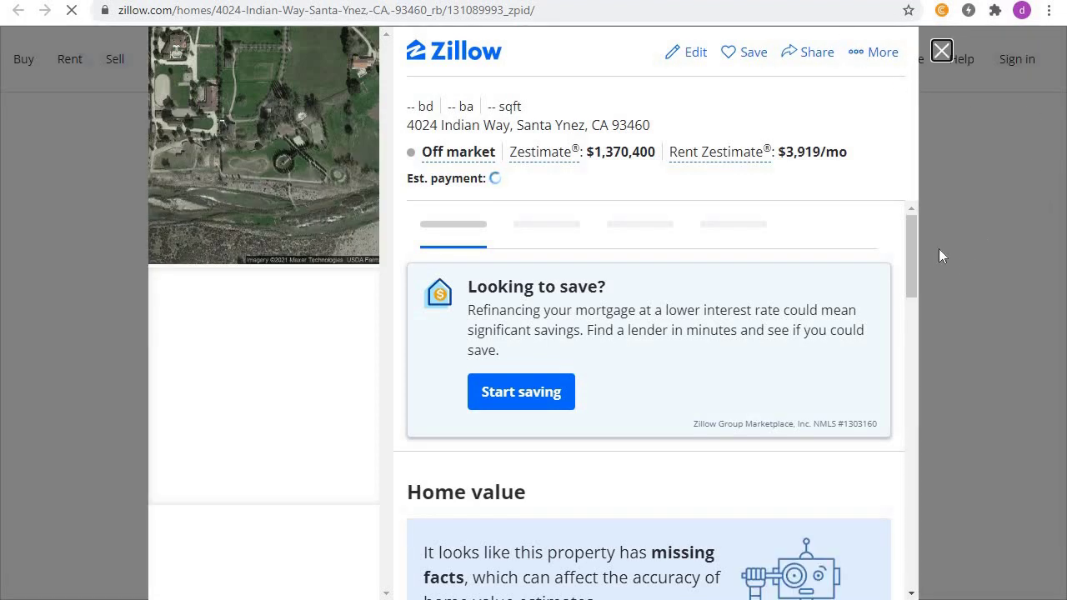
key("ctrl+w")
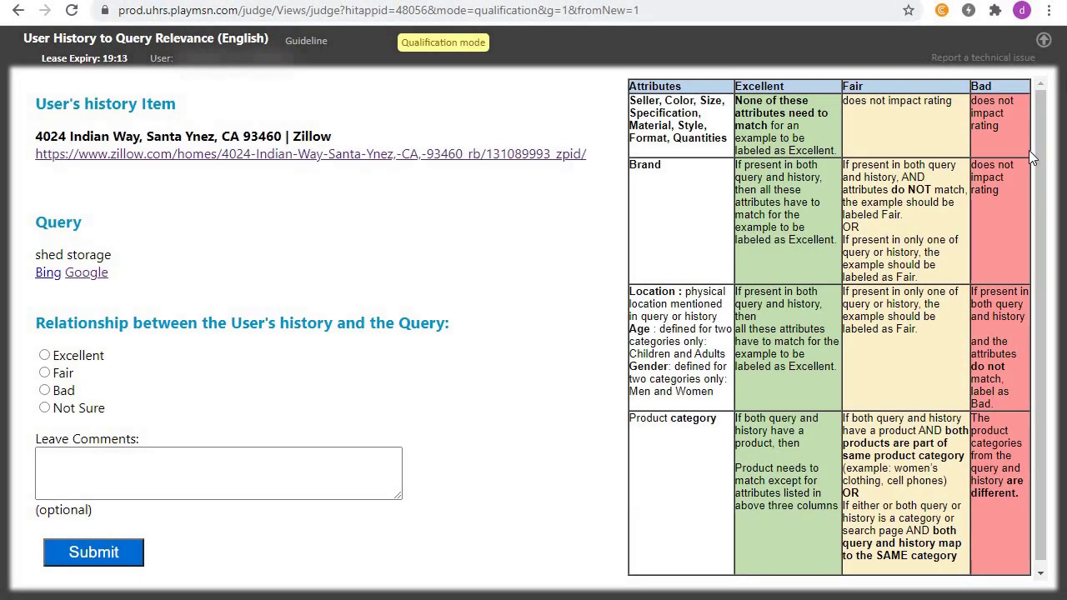
scroll(1040, 165, "down", 1)
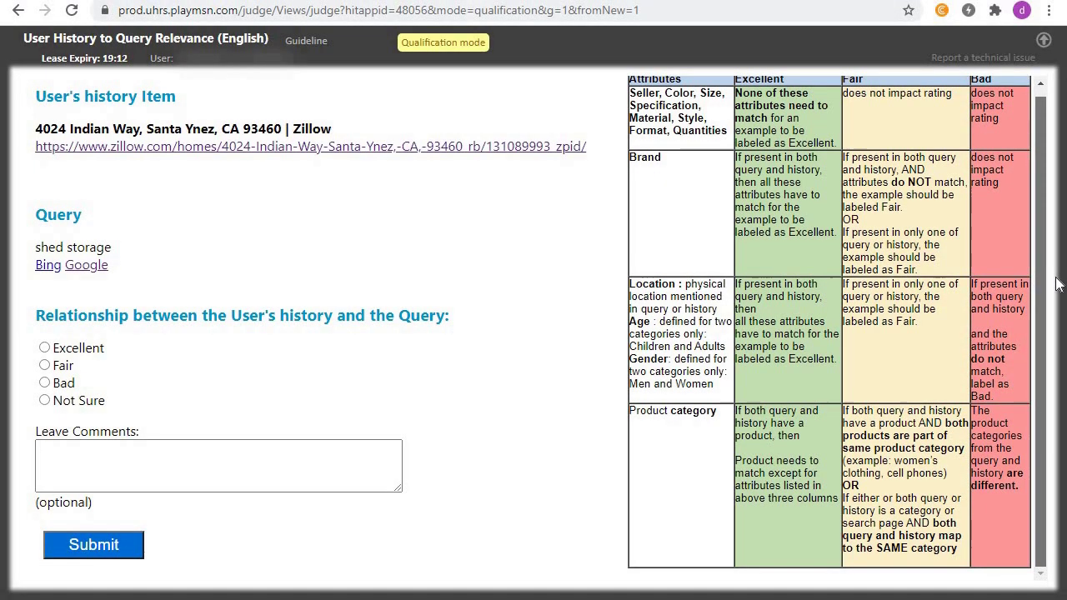
left_click(45, 384)
left_click(125, 555)
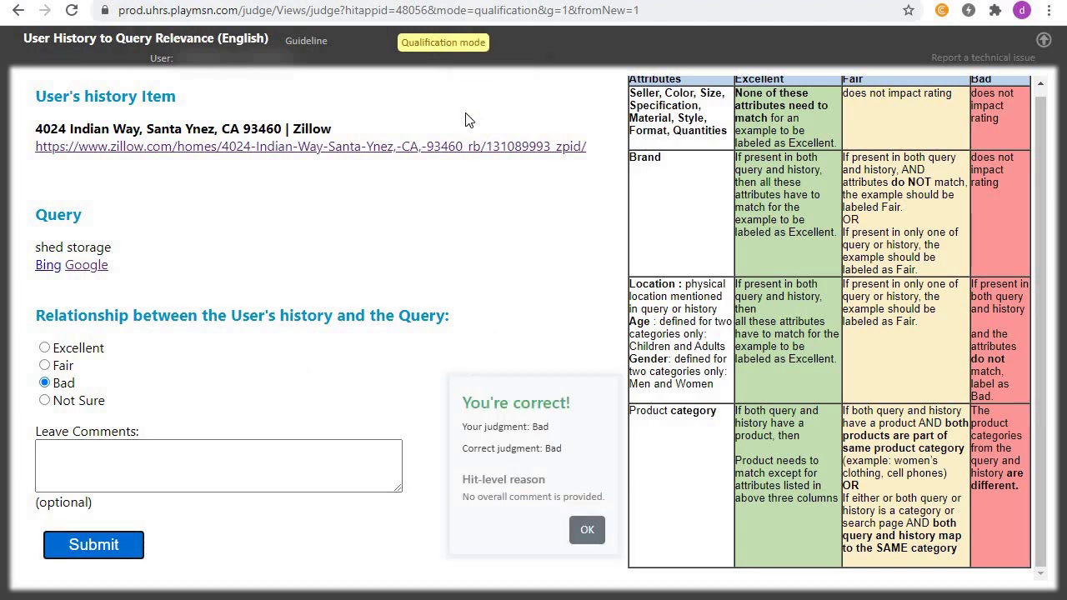
- Review the Google results for "shed storage" again and dismiss the judgment feedback to load the next item
left_click(86, 265)
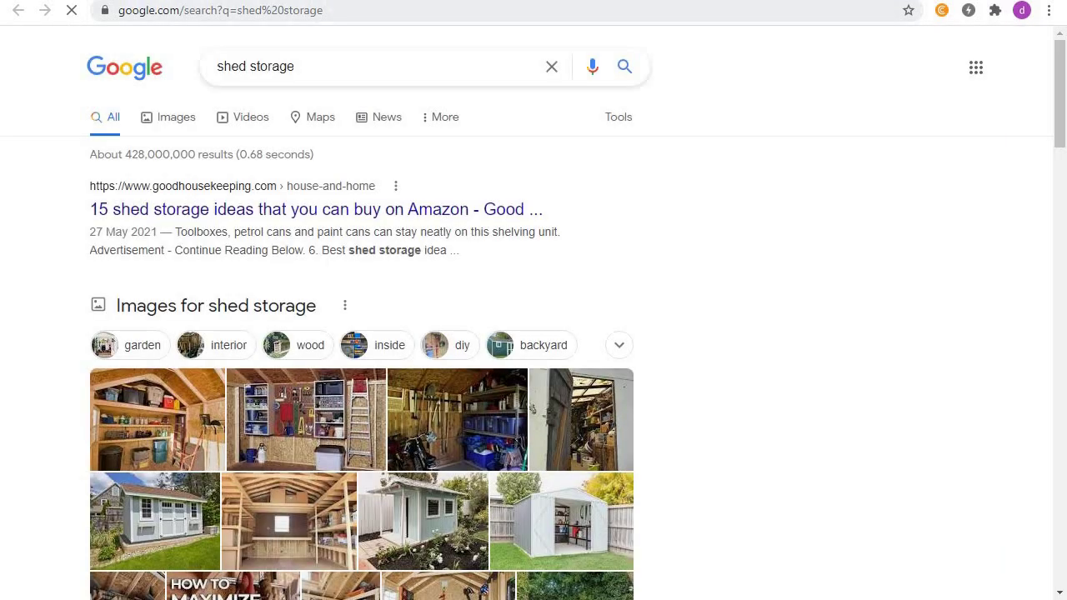
key("ctrl+w")
left_click(586, 531)
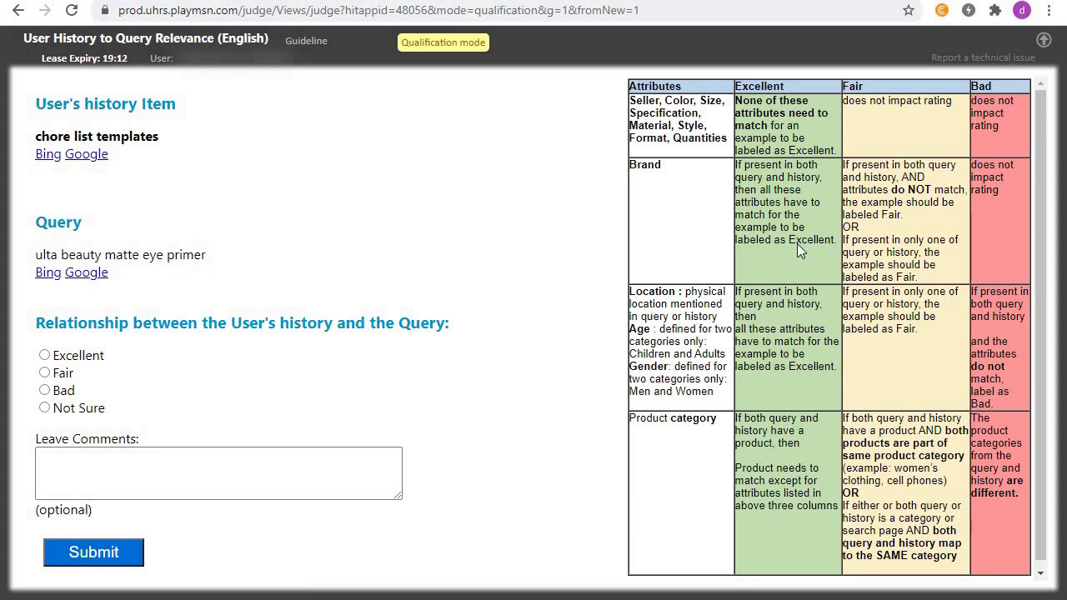
- Submit the relationship between the "chore list templates" history item and the query "ulta beauty matte eye primer" as Bad
scroll(1059, 237, "down", 1)
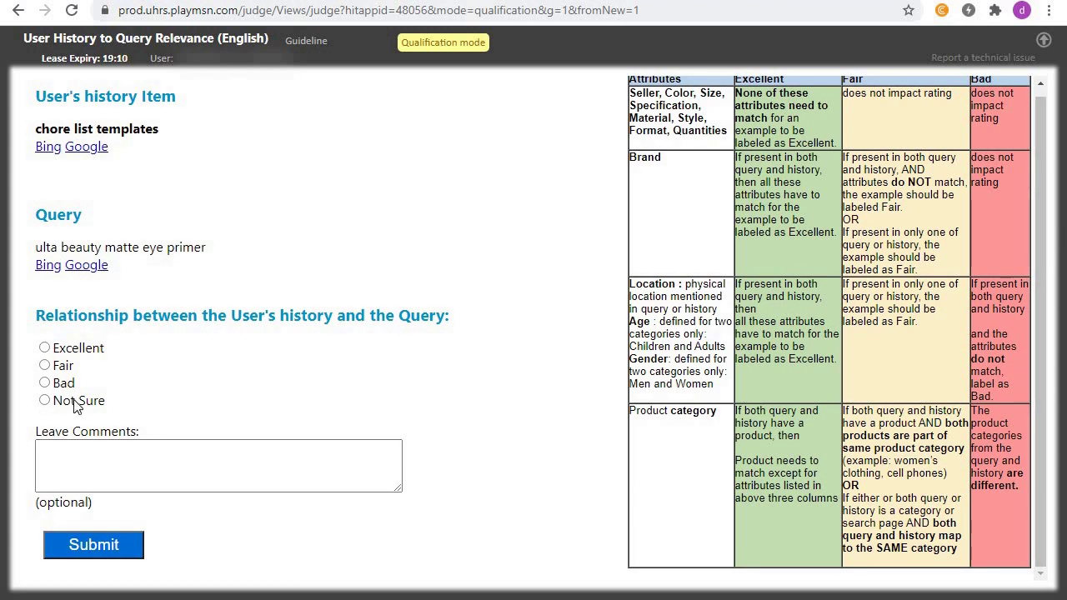
left_click(45, 384)
left_click(113, 555)
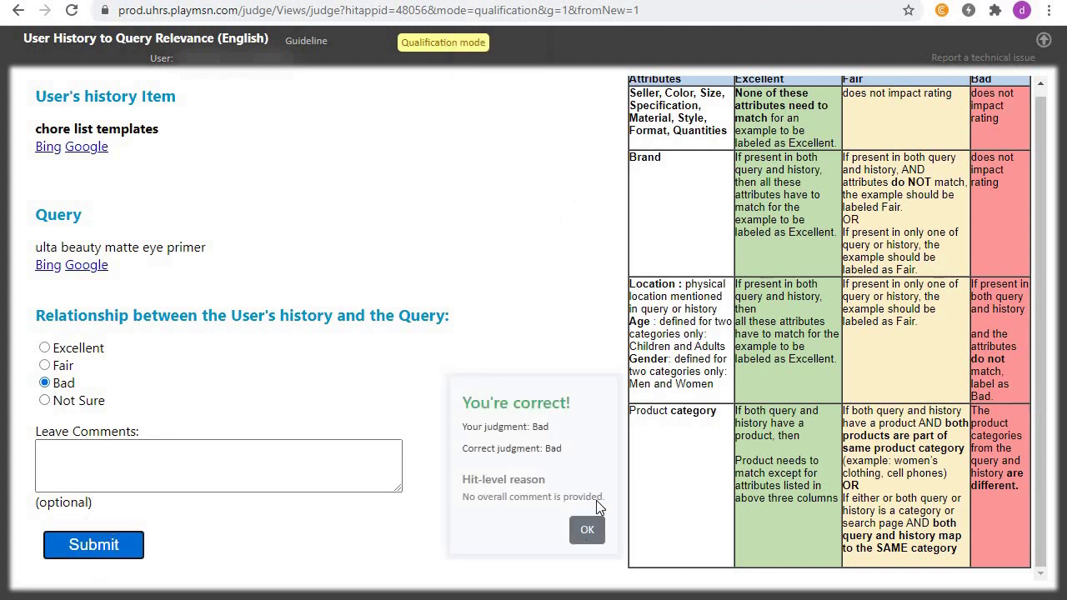
left_click(587, 530)
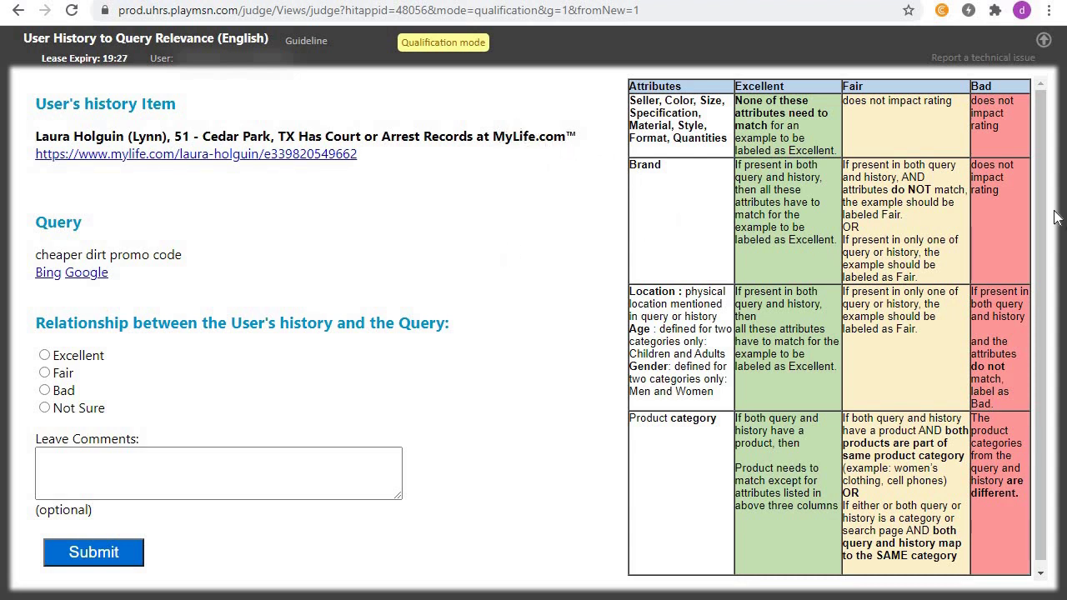
- Submit the relationship between the MyLife.com personal records history item and the query "cheaper dirt promo code" as Bad
scroll(1042, 263, "down", 1)
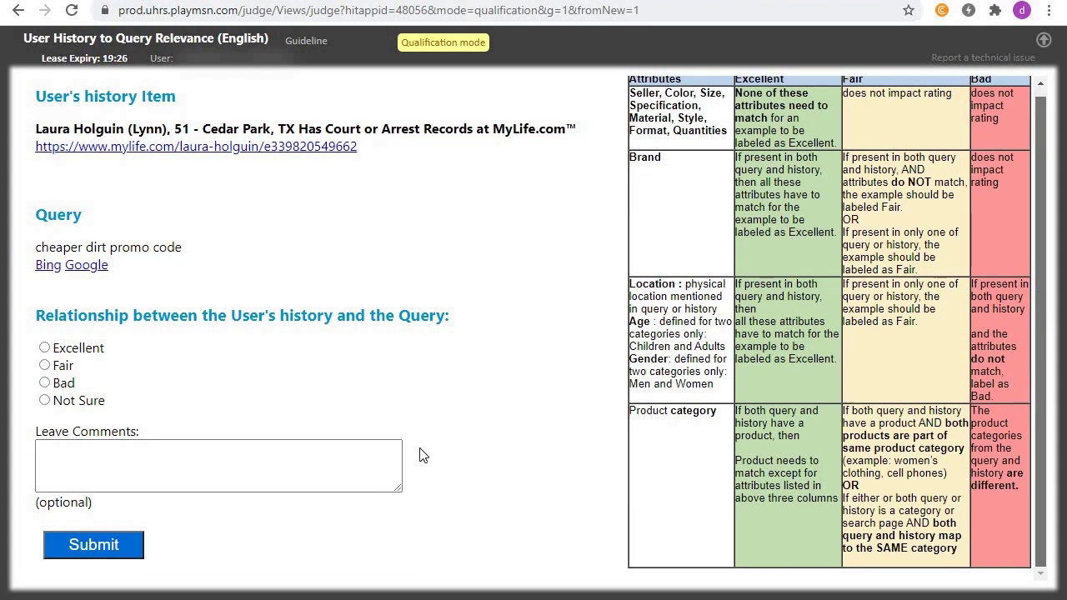
left_click(43, 384)
left_click(131, 547)
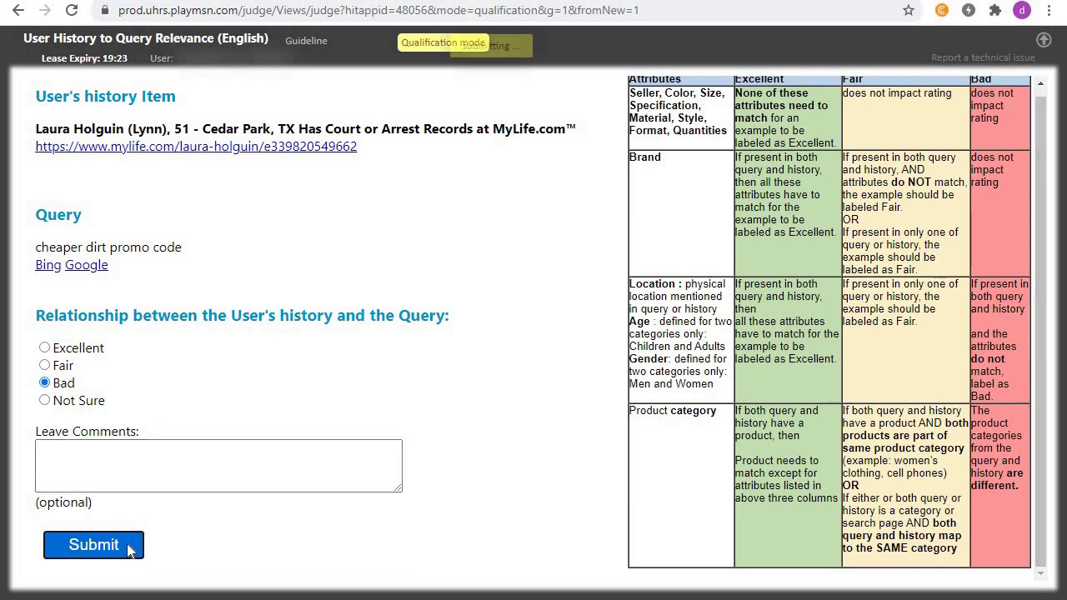
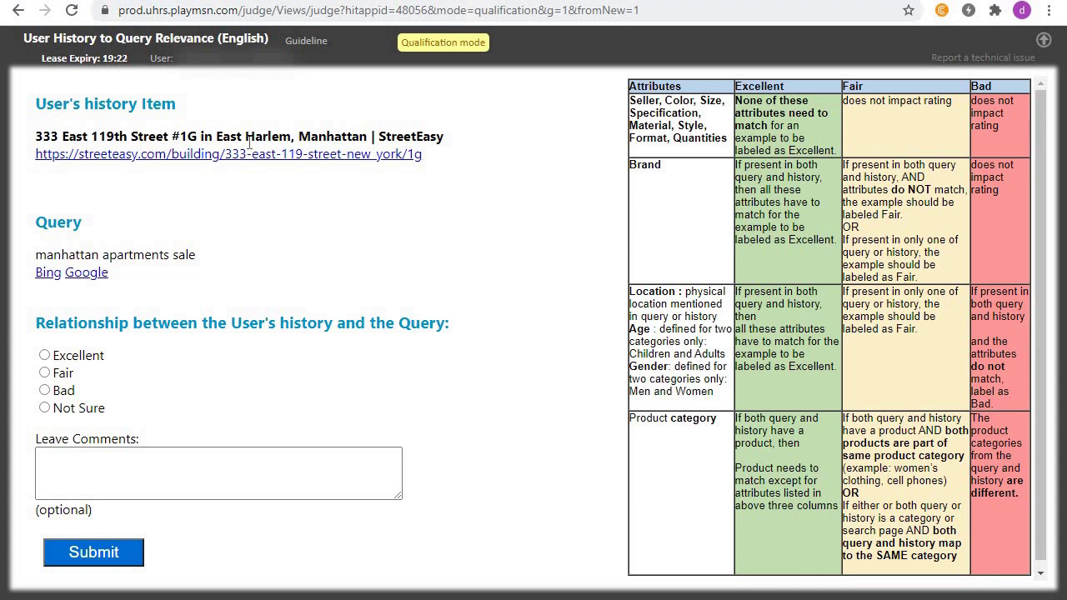
- Examine the StreetEasy history listing and the Google results for "manhattan apartments sale" to compare location and product category
left_click(232, 155)
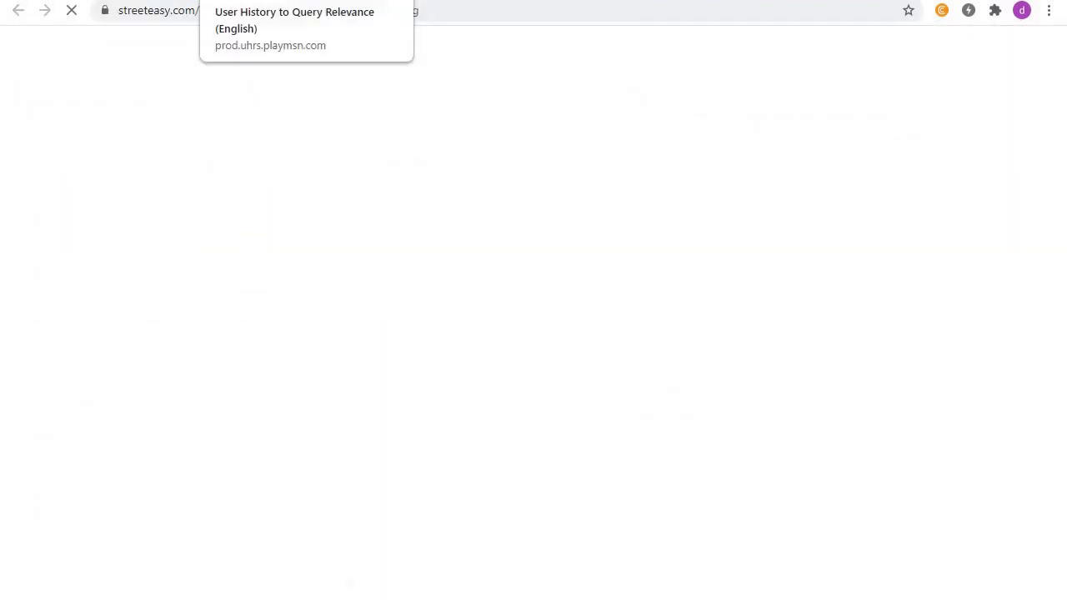
left_click(250, 0)
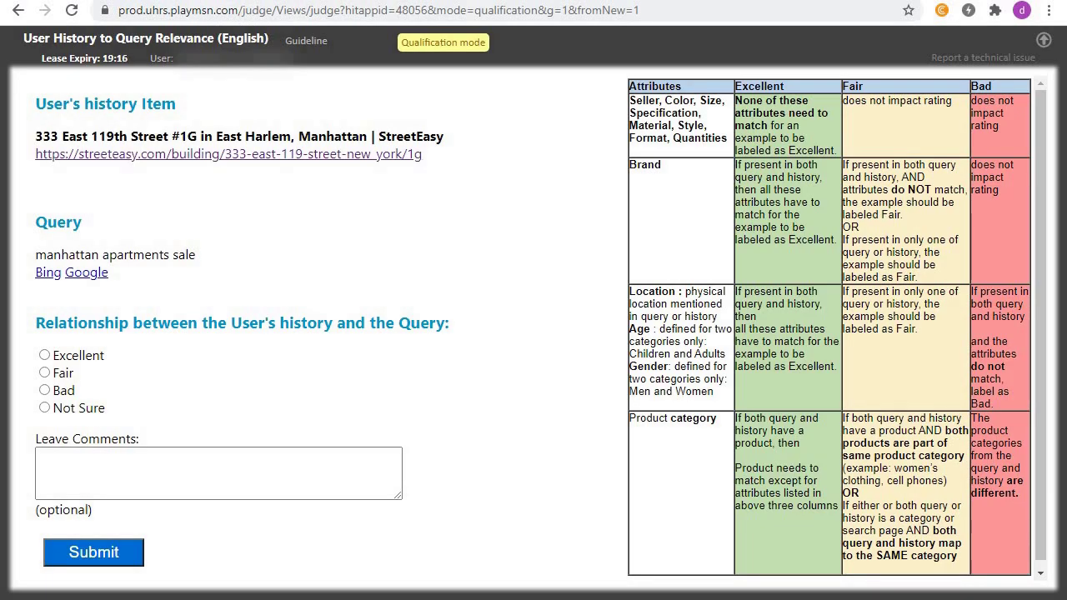
left_click(93, 275)
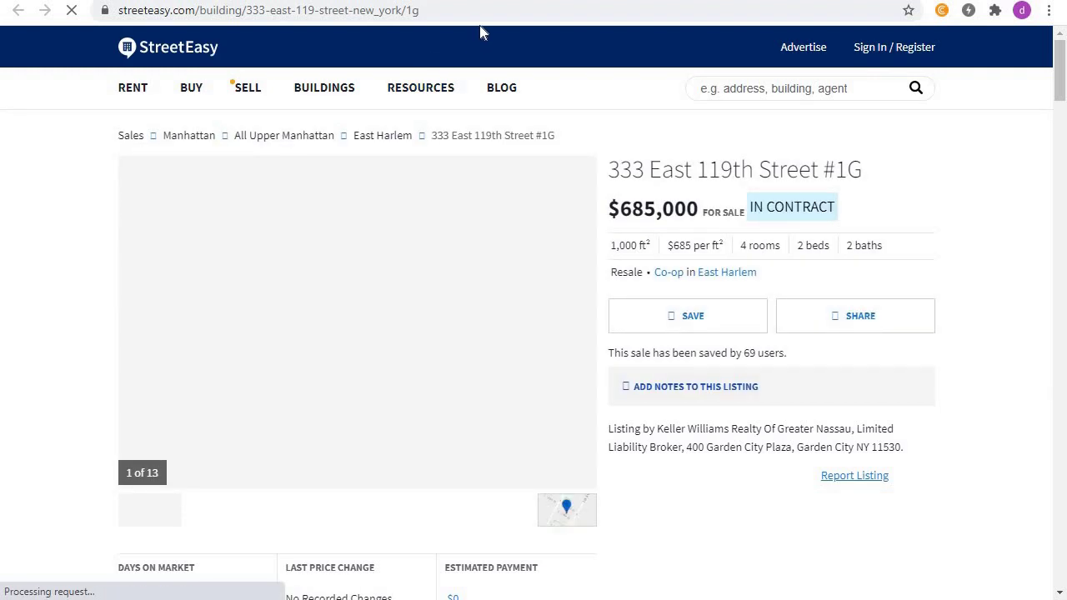
key("alt+Left")
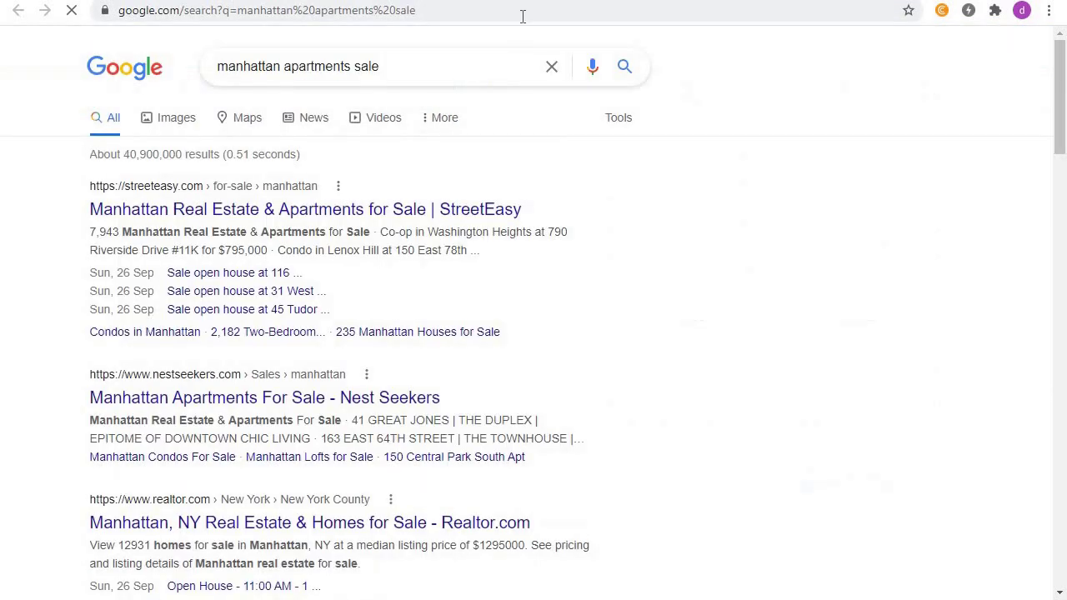
key("alt+Left")
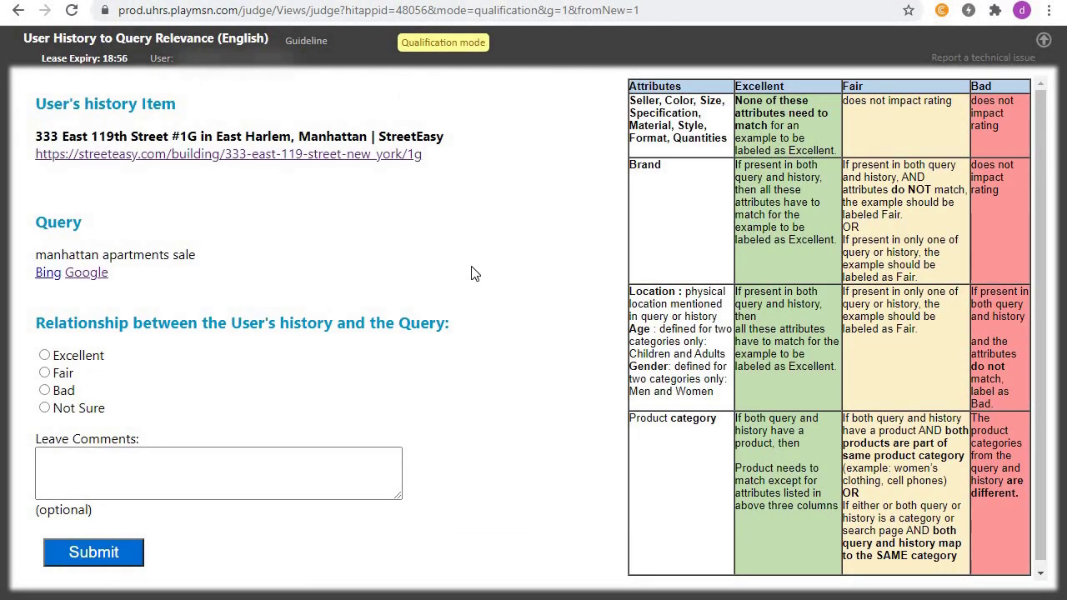
left_click(250, 155)
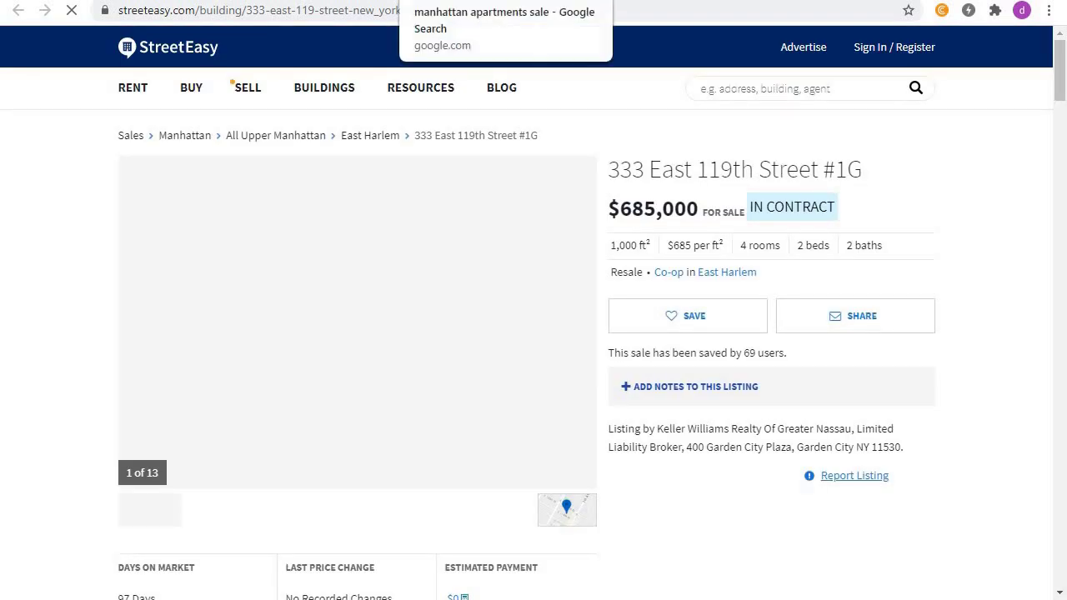
key("ctrl+shift+Tab")
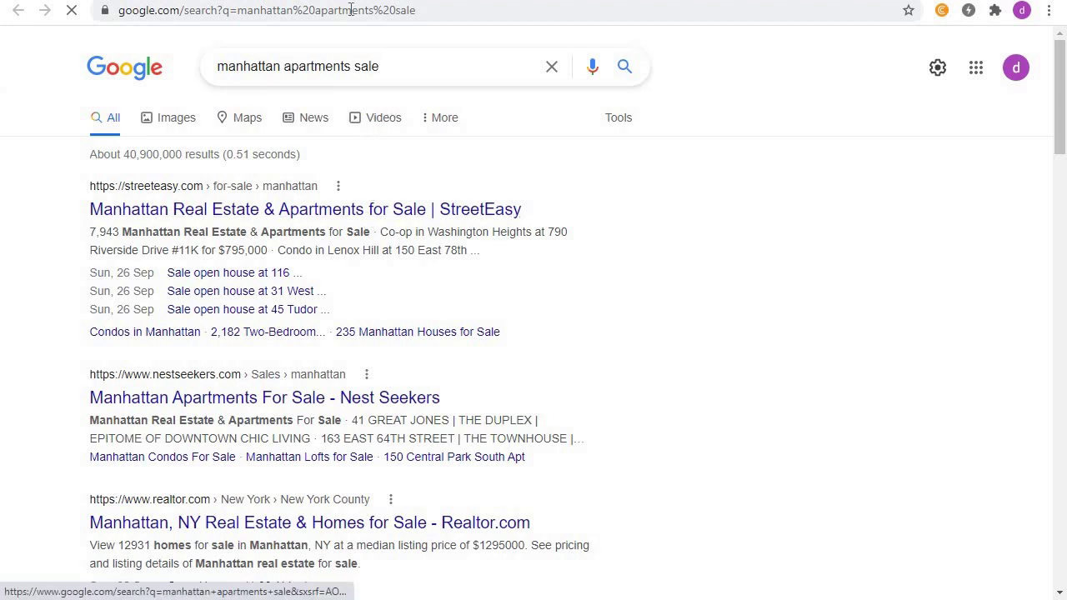
key("ctrl+shift+Tab")
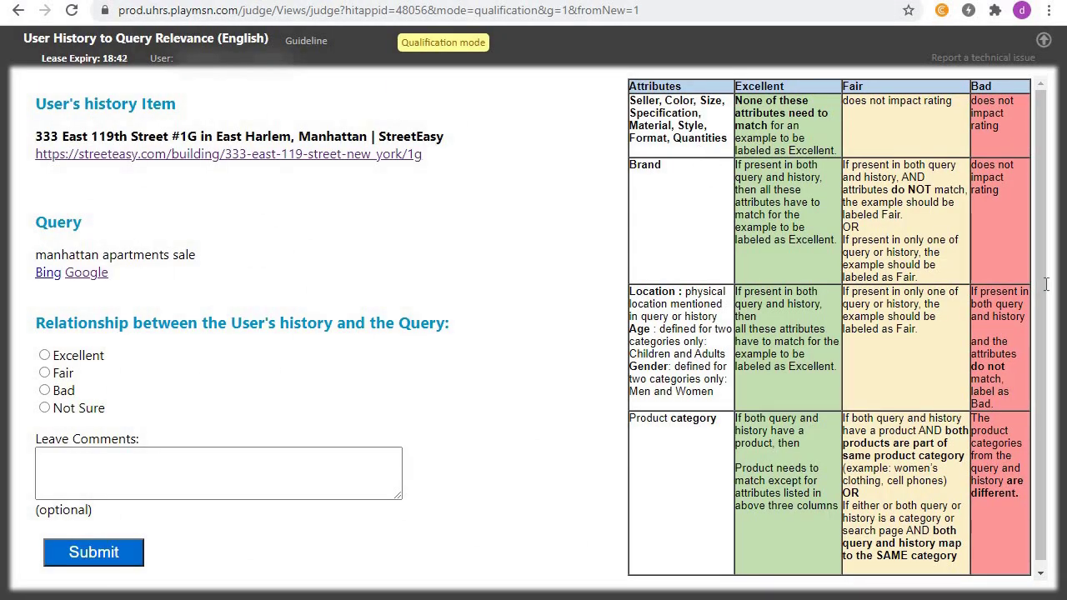
- Rate the StreetEasy listing against the query "manhattan apartments sale" as Excellent, recheck the listing page, and submit the judgment
scroll(1048, 250, "down", 1)
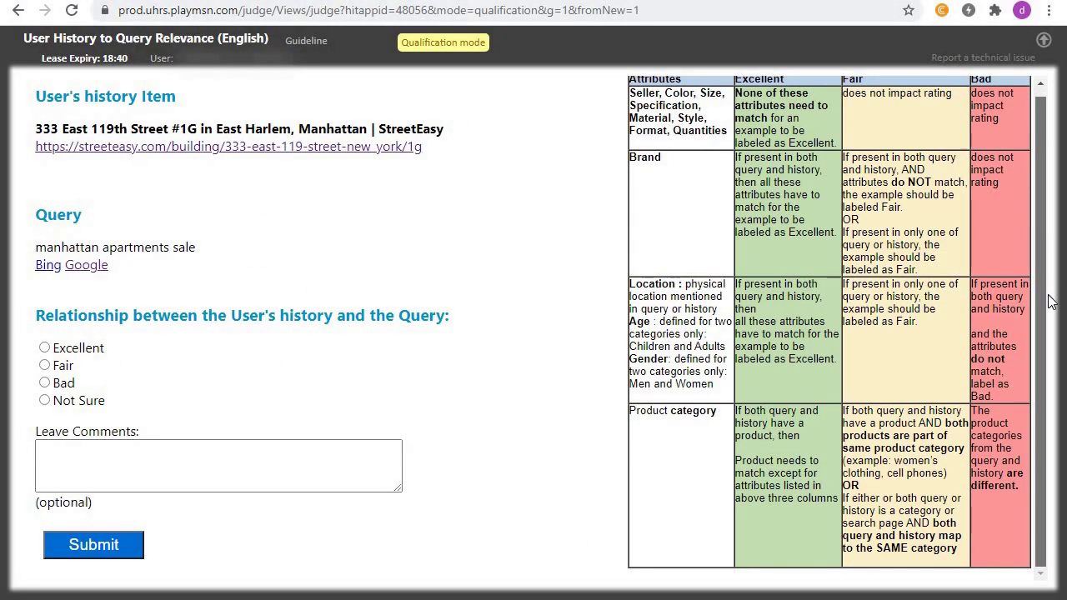
left_click(44, 348)
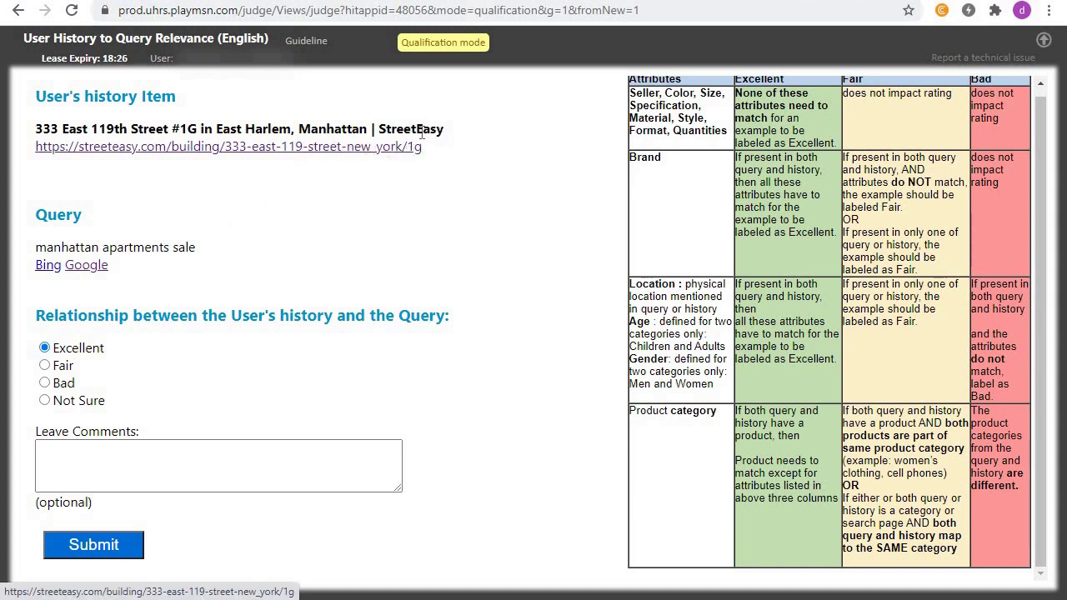
left_click(342, 146)
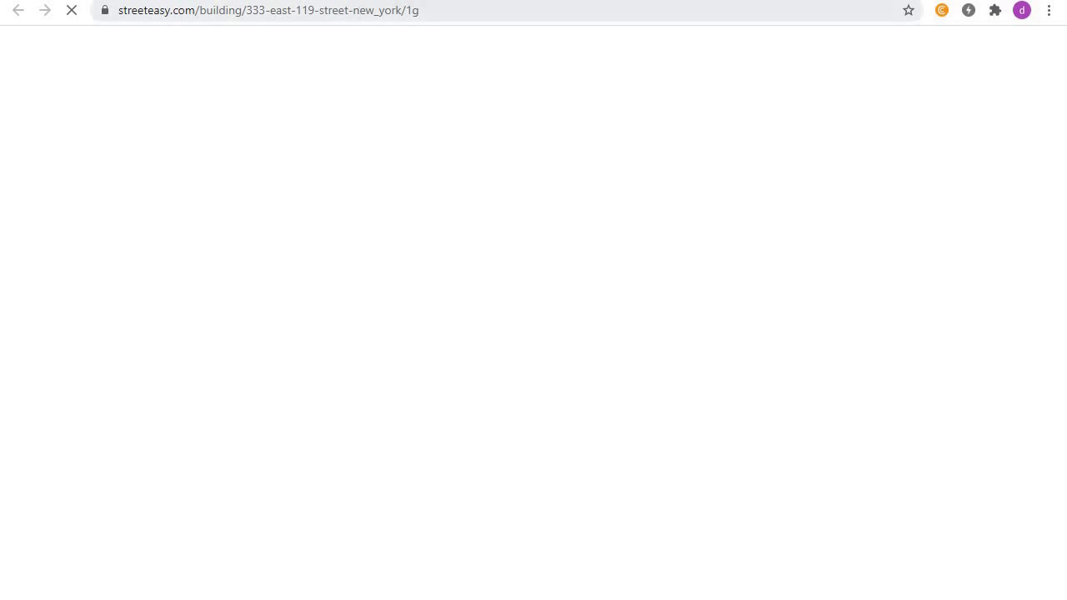
key("ctrl+w")
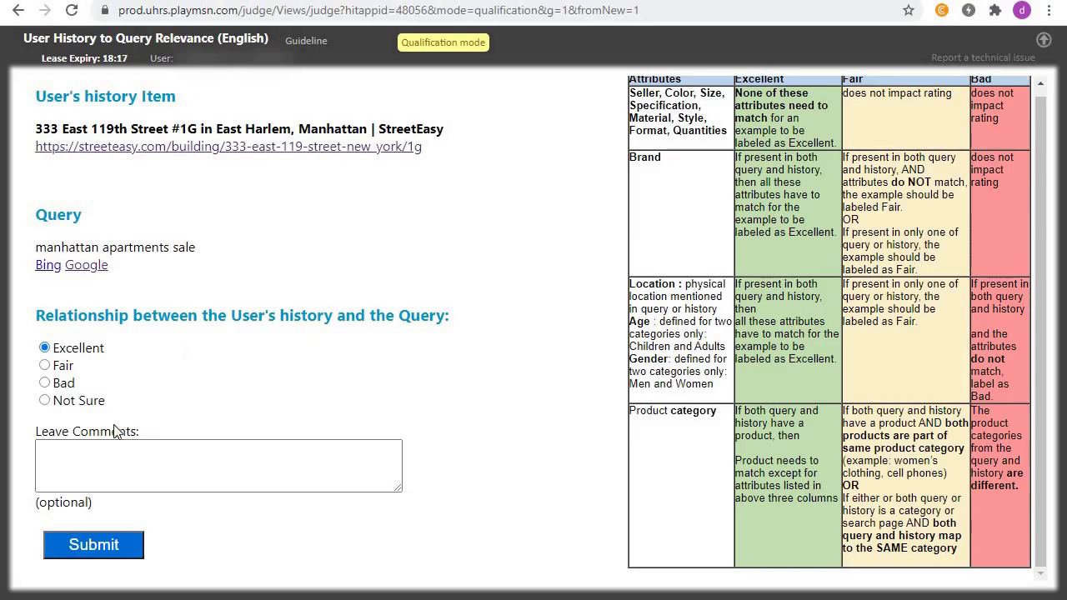
left_click(100, 549)
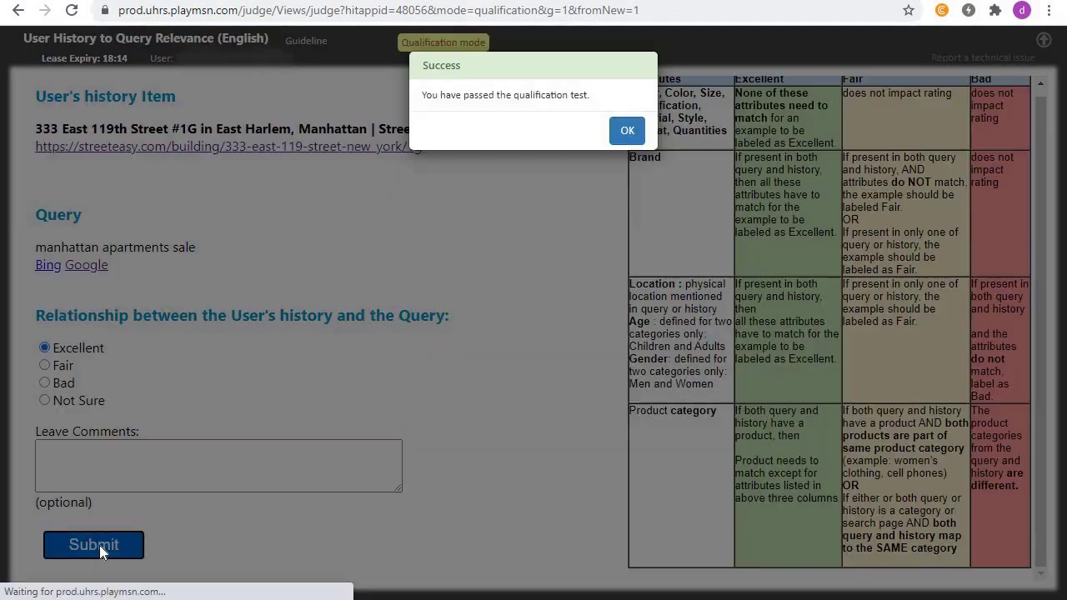